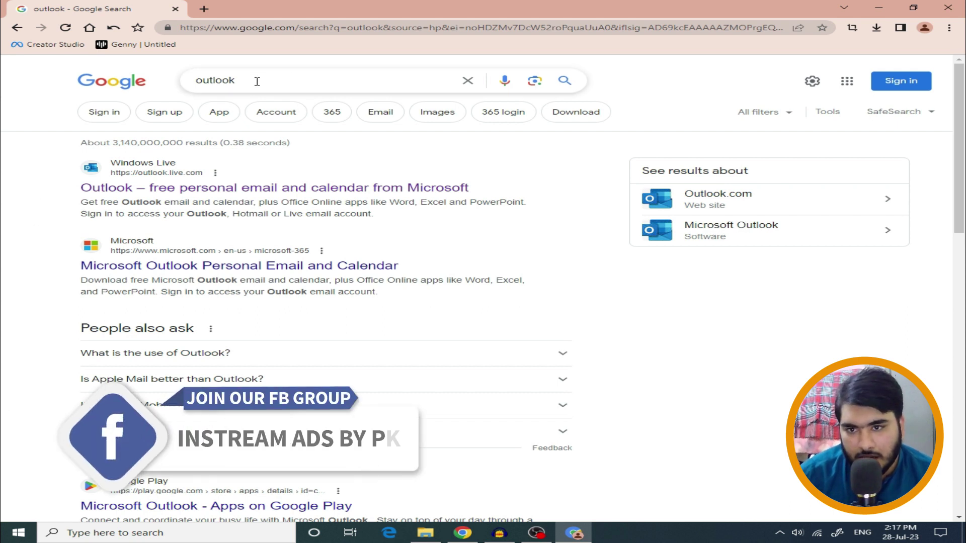
Open the Outlook result from the 'outlook' search and choose 'Create free account'.
left_click(211, 181)
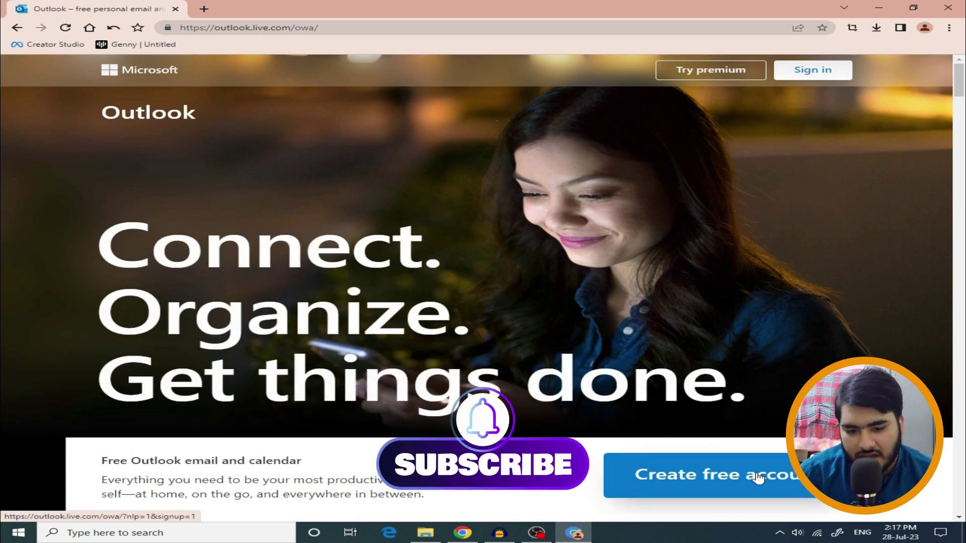
left_click(759, 478)
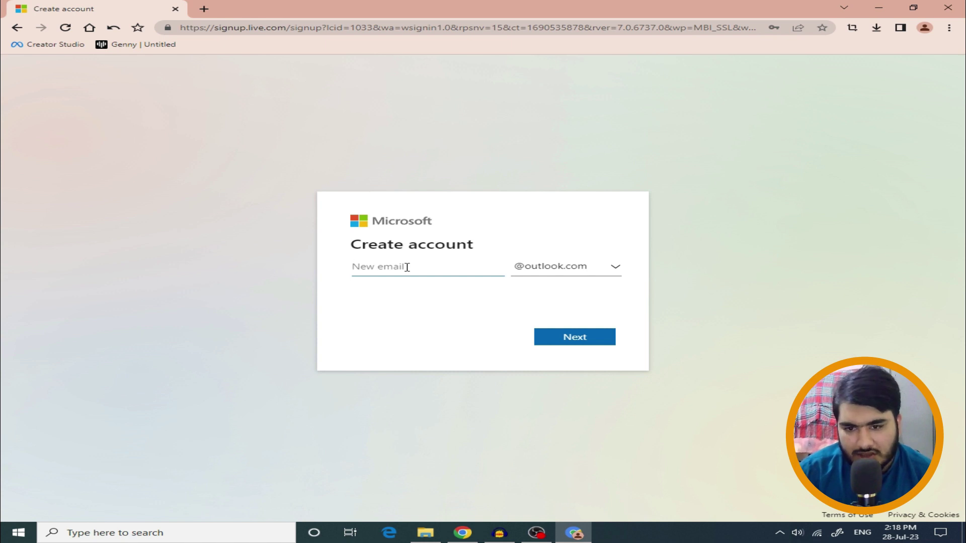
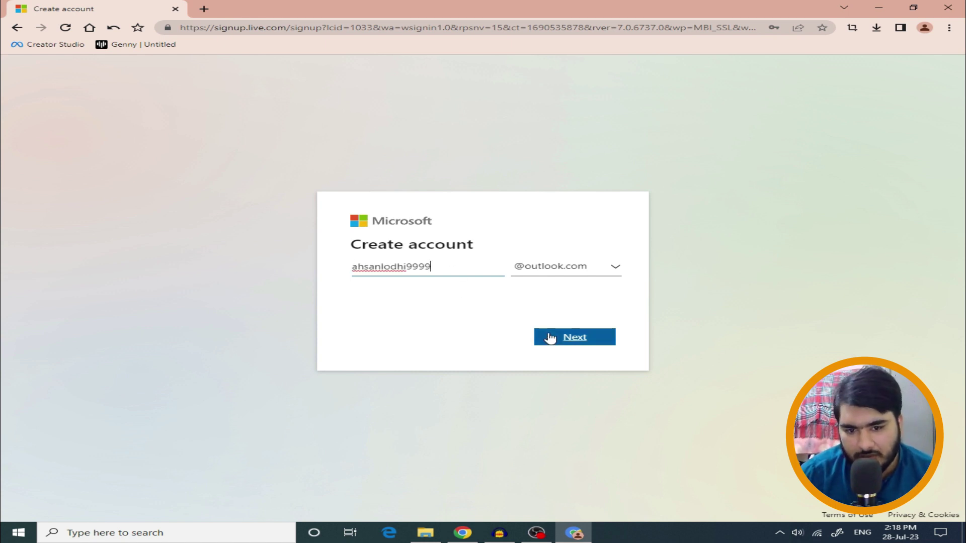
Paste a new outlook.com username and set the account password.
left_click(550, 338)
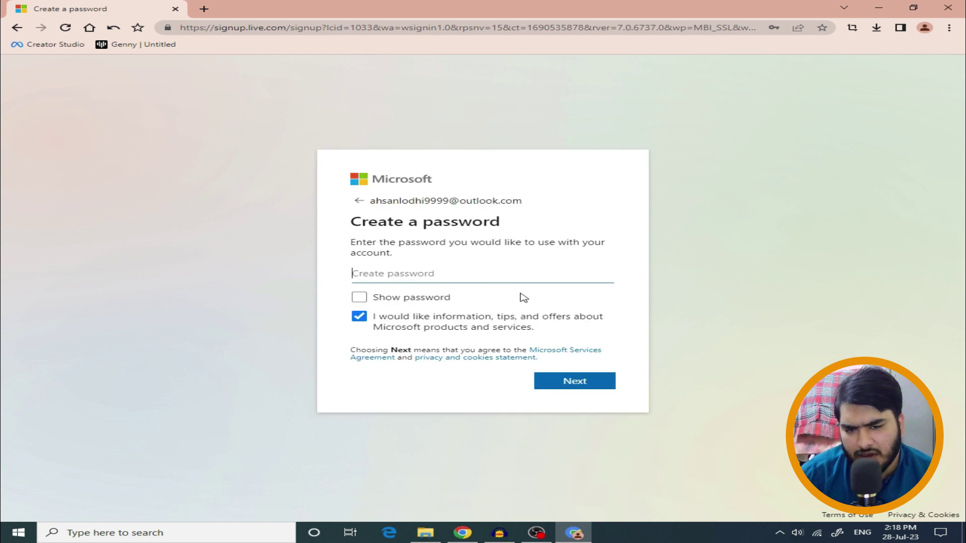
left_click(570, 383)
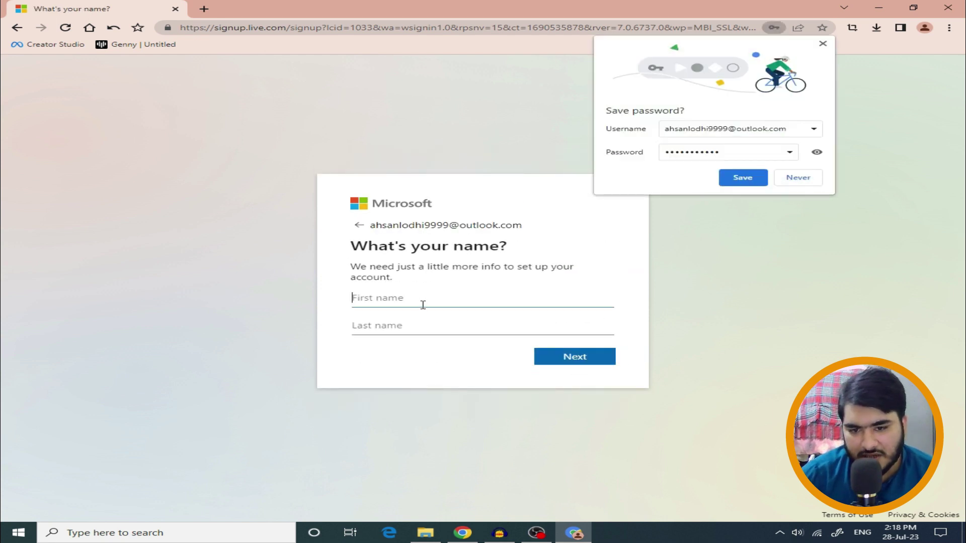
Decline saving the password and enter the user's first and last name.
left_click(742, 177)
key("Tab")
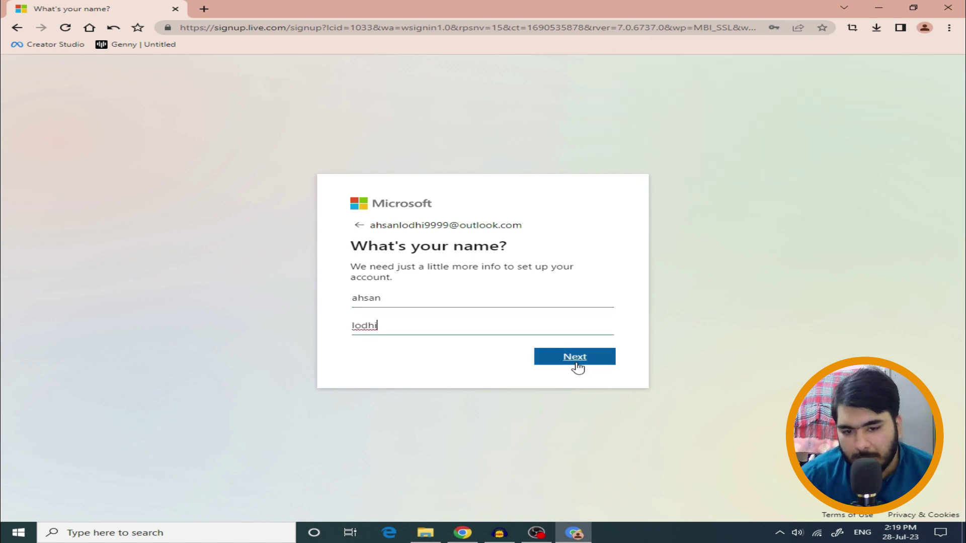
left_click(575, 357)
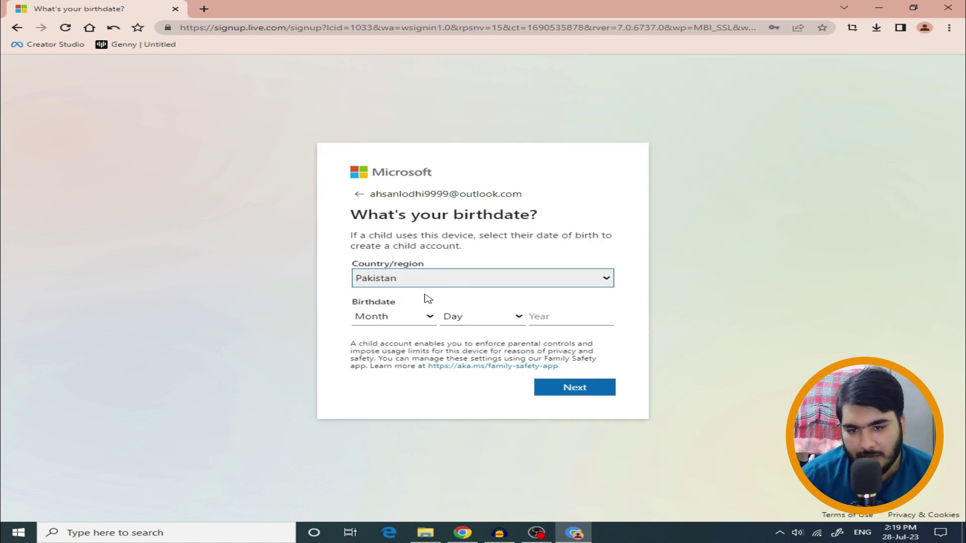
left_click(408, 315)
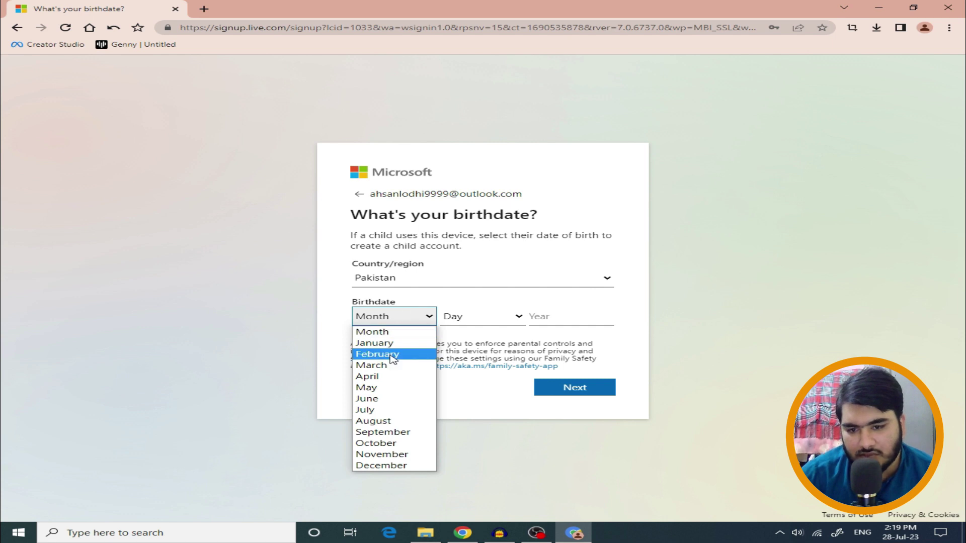
left_click(375, 354)
left_click(518, 318)
left_click(478, 223)
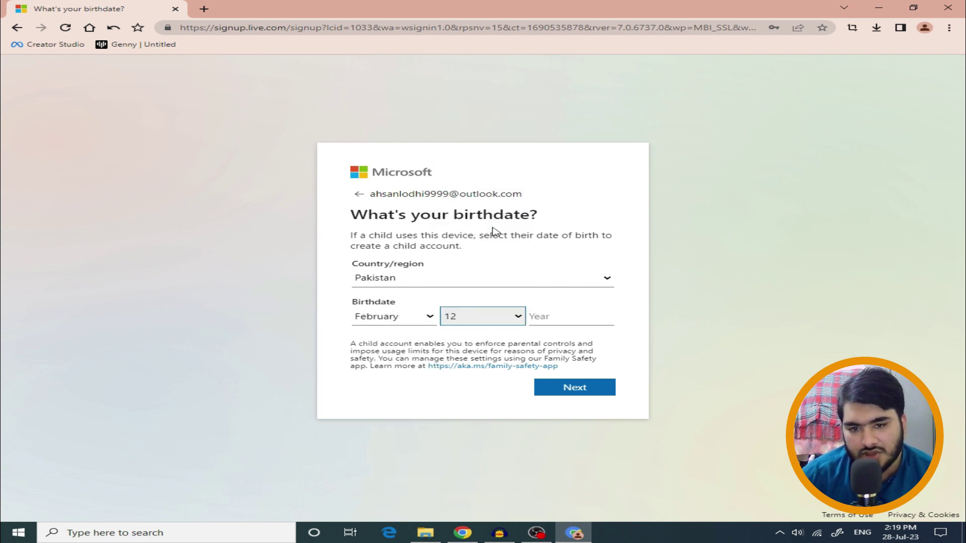
left_click(589, 316)
type("1989")
left_click(557, 394)
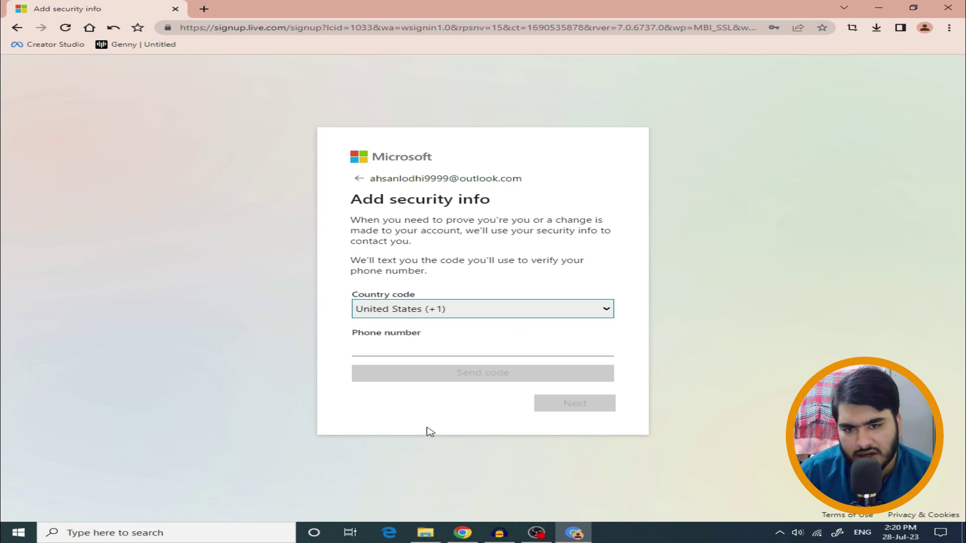
Highlight part of the security info text, then close the signup window.
left_click_drag(474, 231, 413, 243)
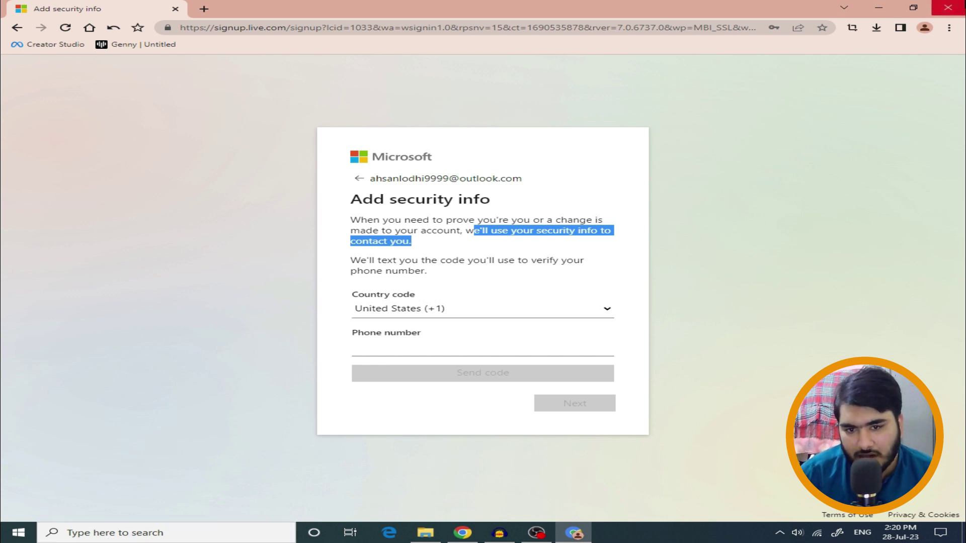
left_click(948, 7)
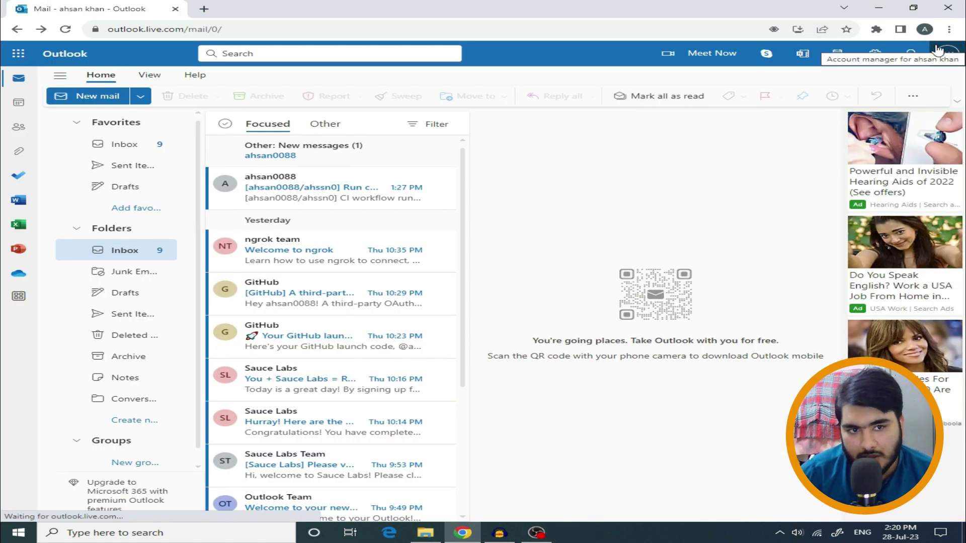
Copy the sign-in email from the Microsoft account profile page into a new tab.
left_click(948, 54)
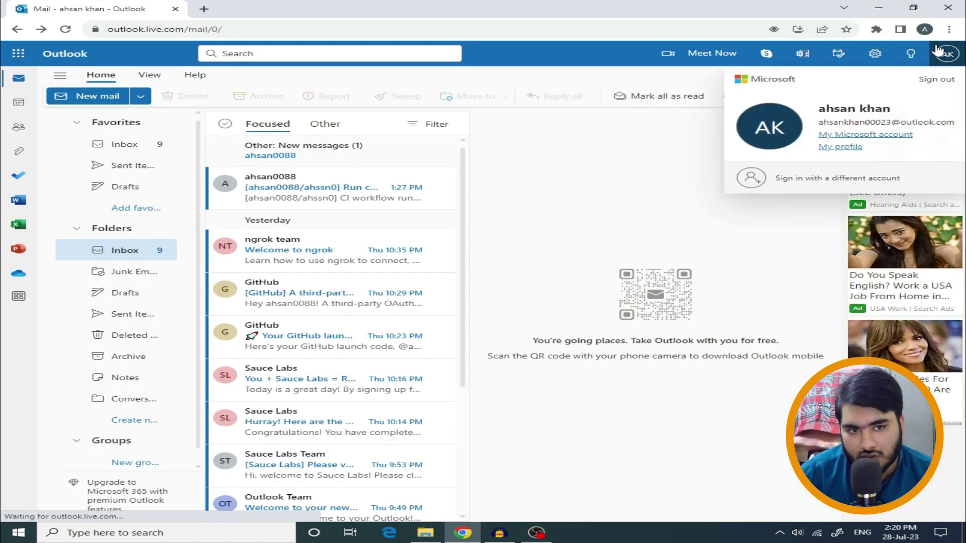
left_click(845, 148)
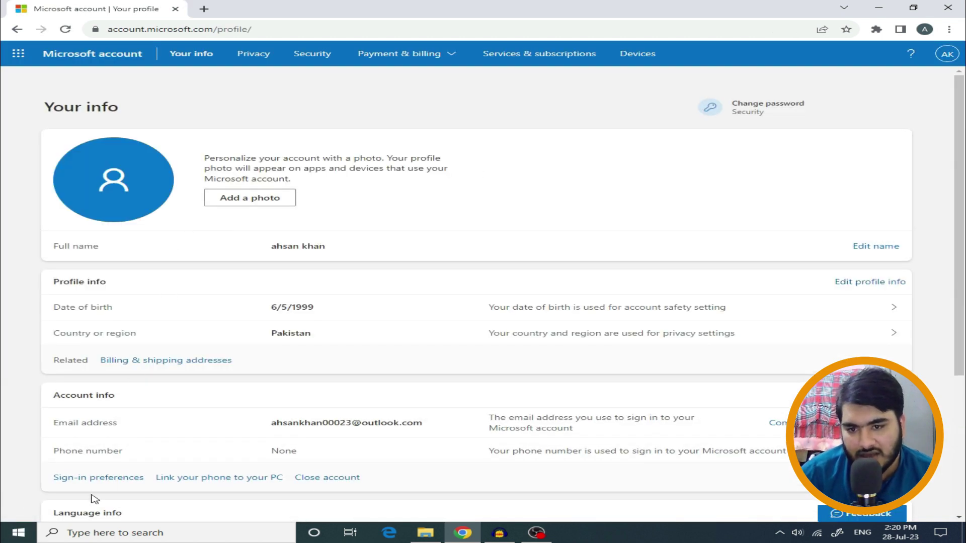
left_click_drag(313, 424, 405, 423)
key("ctrl+c")
right_click(405, 424)
left_click(432, 330)
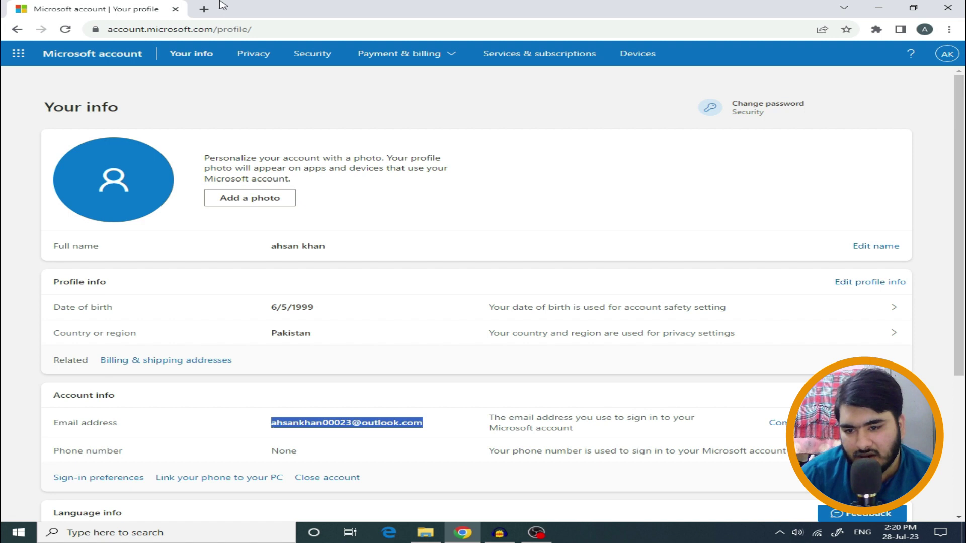
left_click(204, 8)
Search Google for GitHub, open github.com and go to its Sign up page.
left_click(397, 252)
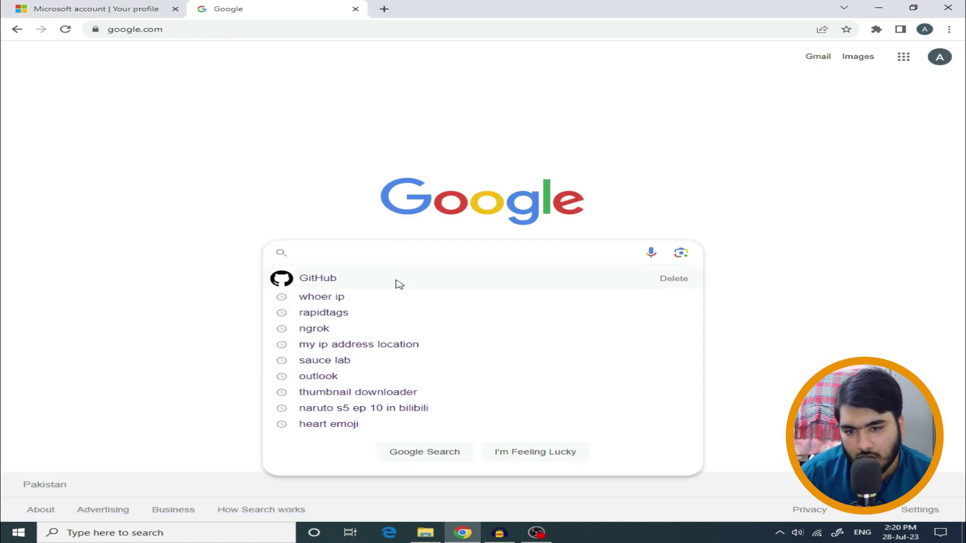
left_click(358, 277)
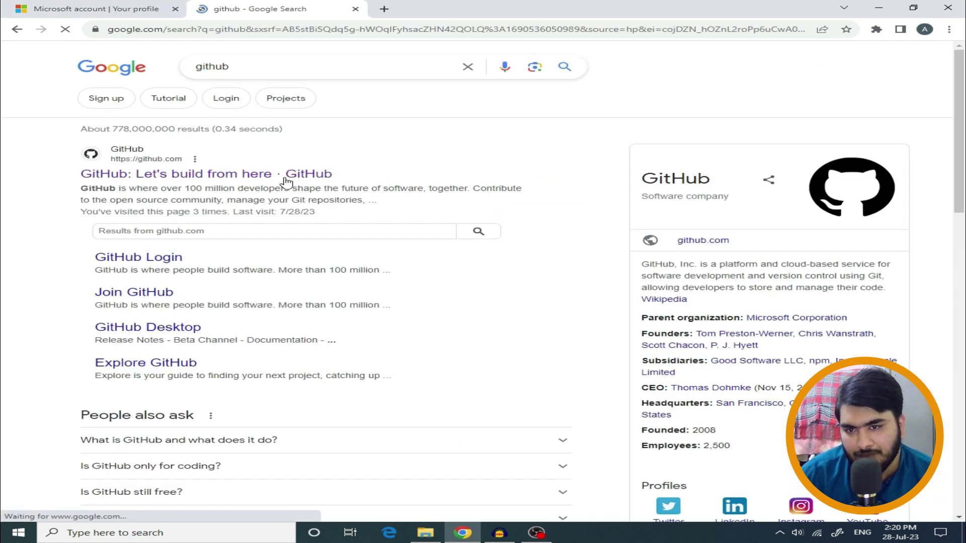
left_click(279, 177)
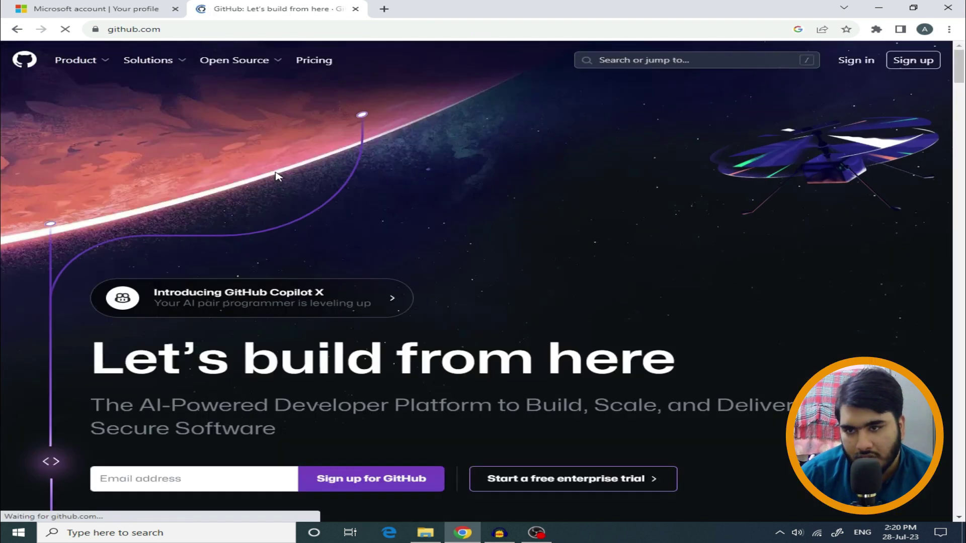
left_click(927, 64)
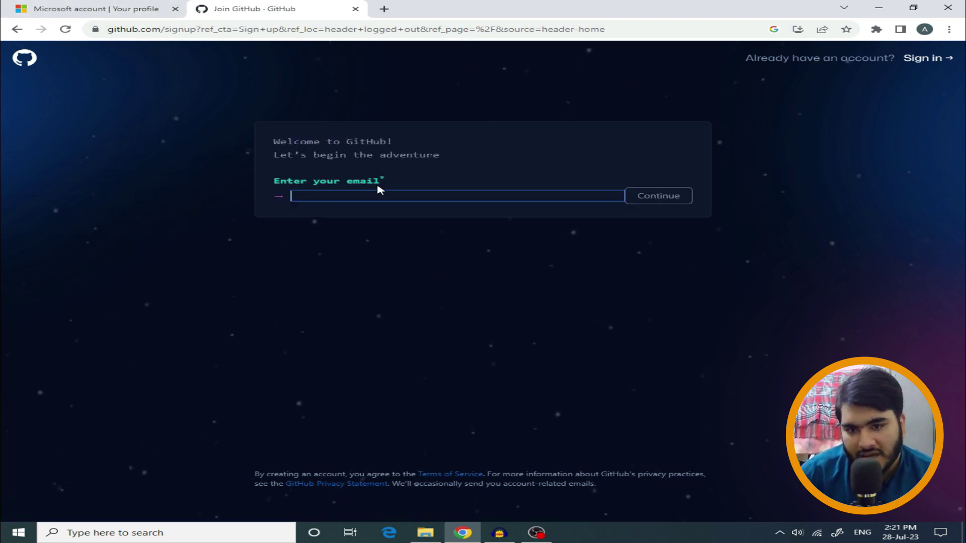
Paste the copied email into GitHub signup, then sign in to the existing account.
right_click(312, 194)
left_click(405, 273)
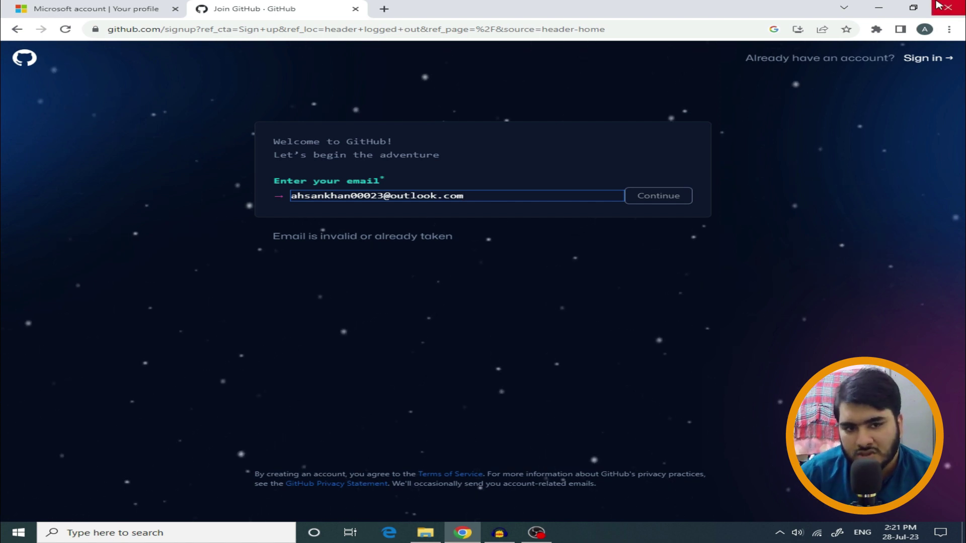
left_click(936, 58)
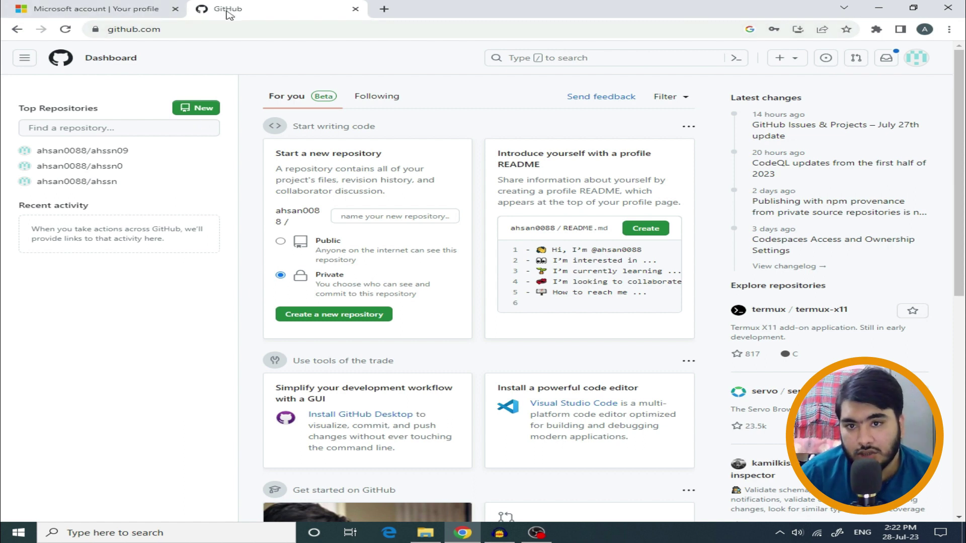
Read the 'Your GitHub launch code' email in Outlook, then return to the GitHub dashboard.
left_click(154, 6)
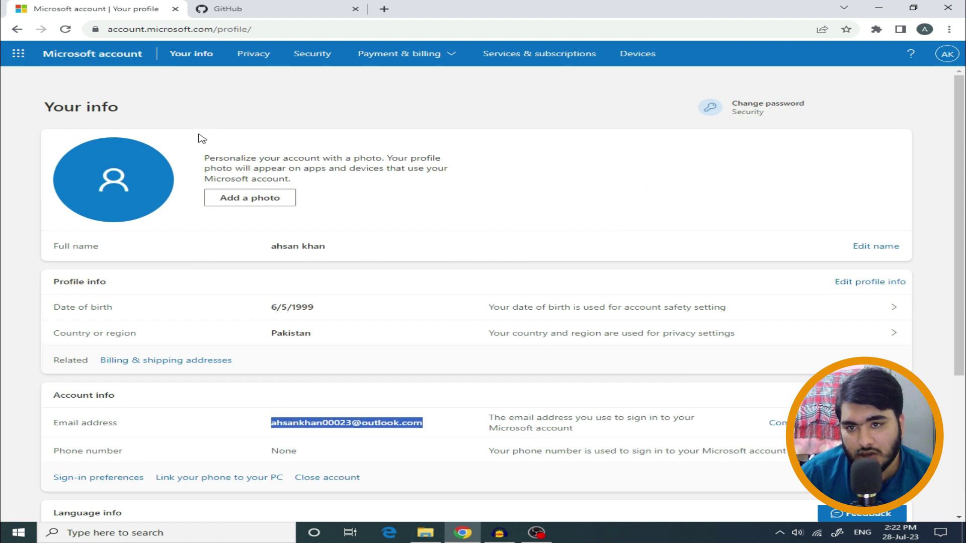
left_click(16, 29)
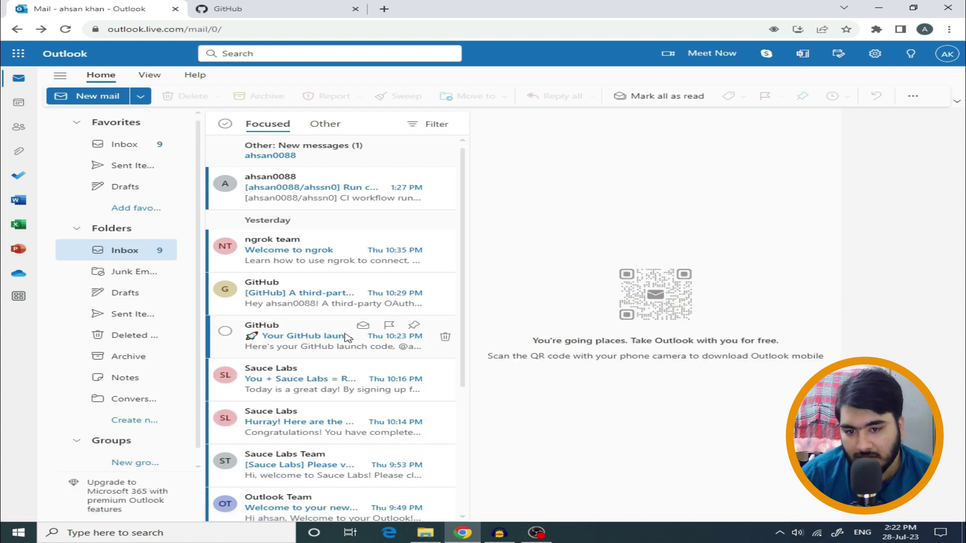
left_click(315, 338)
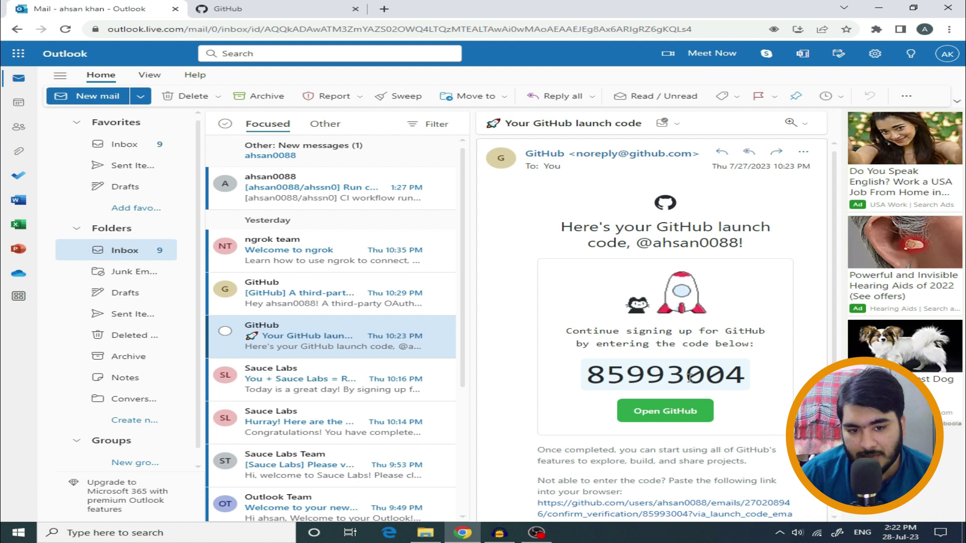
left_click(266, 6)
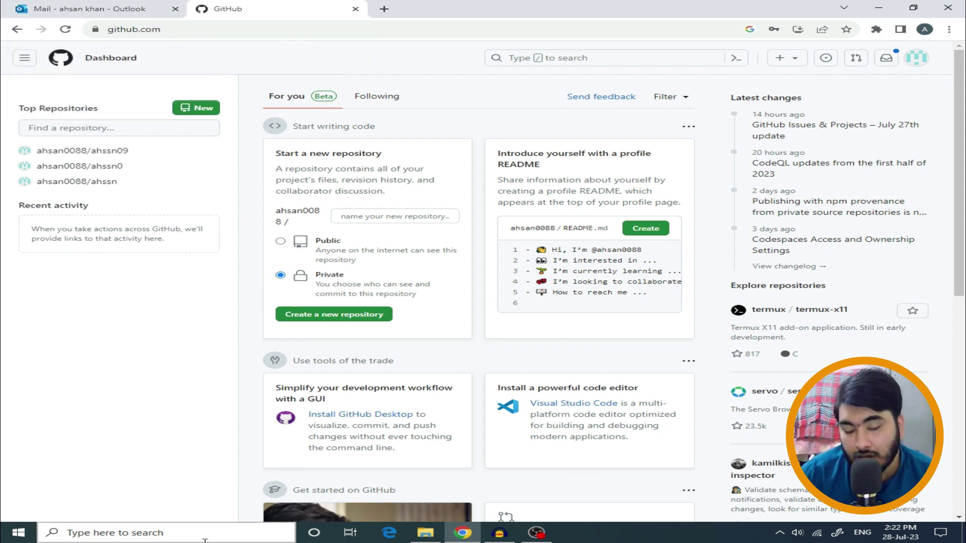
Search for ngrok in a new tab, open ngrok.com and reach its Sign up form.
left_click(384, 9)
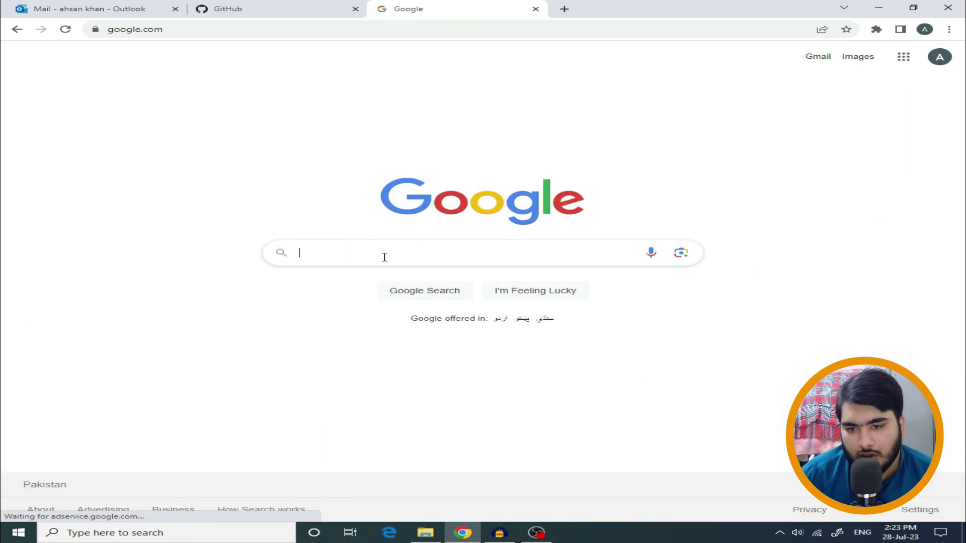
left_click(384, 253)
left_click(386, 277)
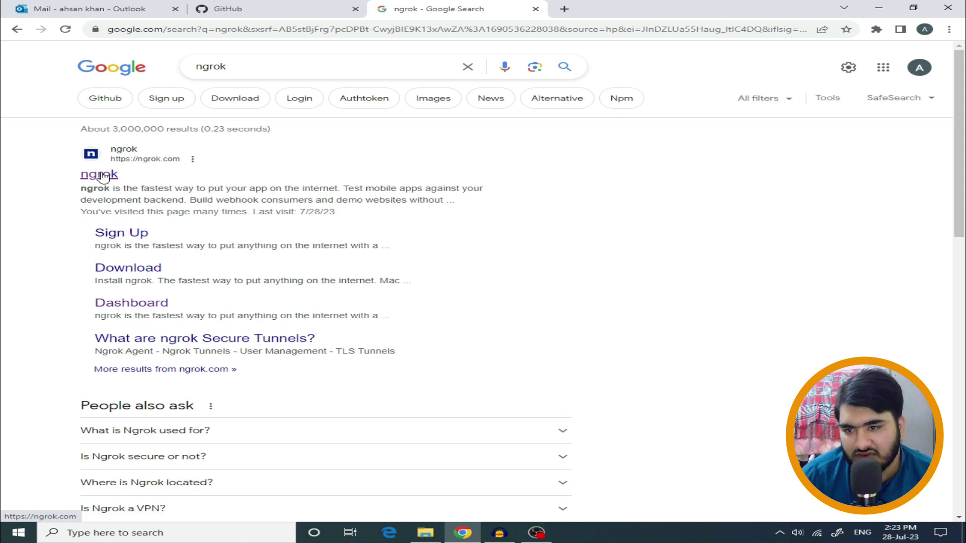
left_click(101, 174)
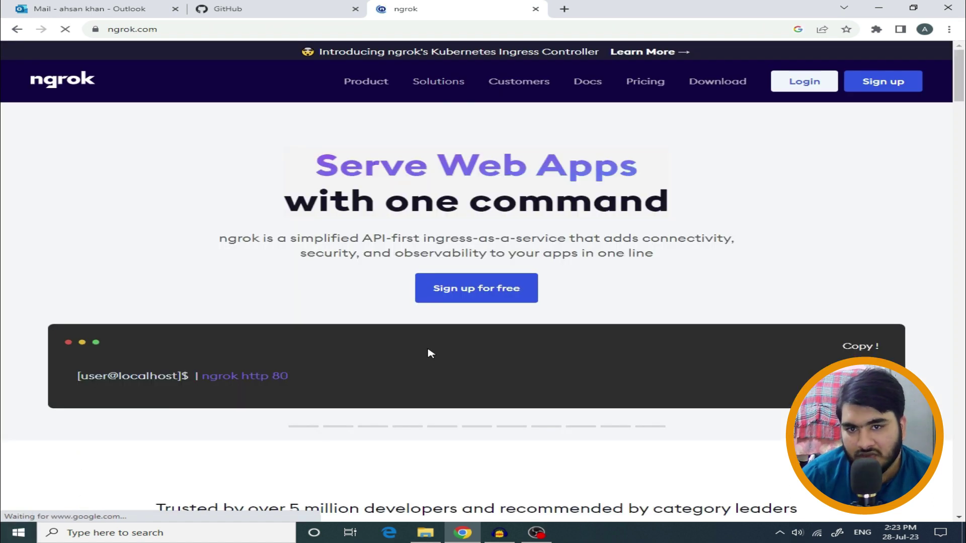
left_click(896, 83)
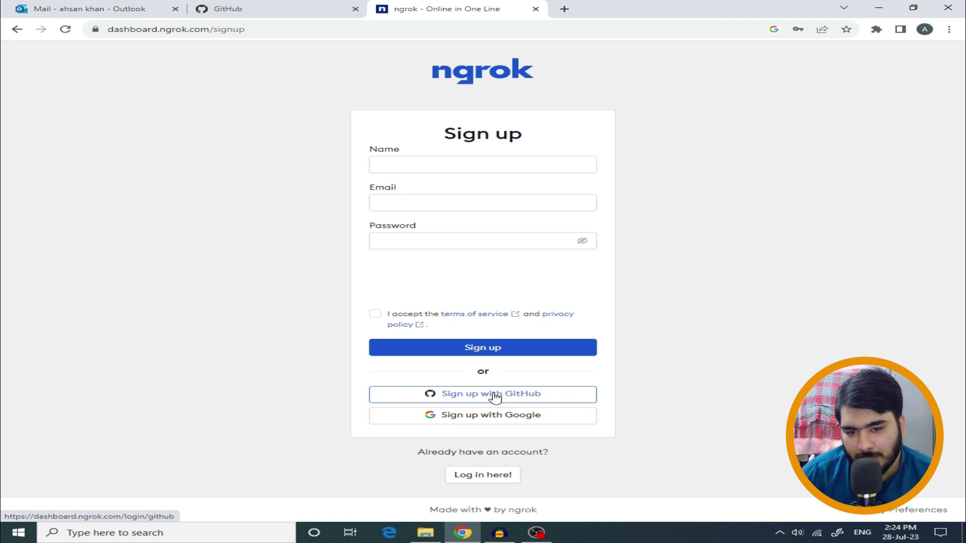
Sign up for ngrok with the GitHub account, then go back to the GitHub dashboard.
left_click(246, 8)
left_click(428, 7)
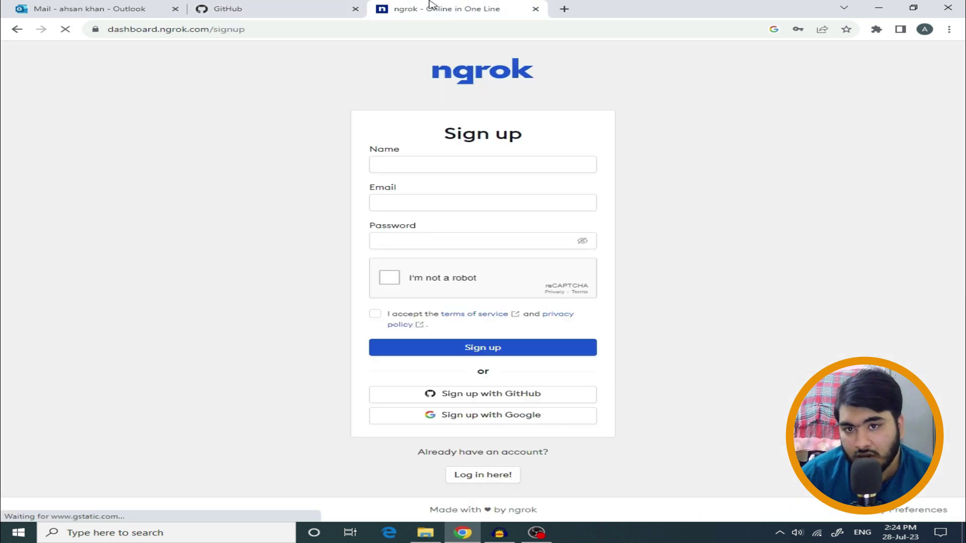
left_click(515, 397)
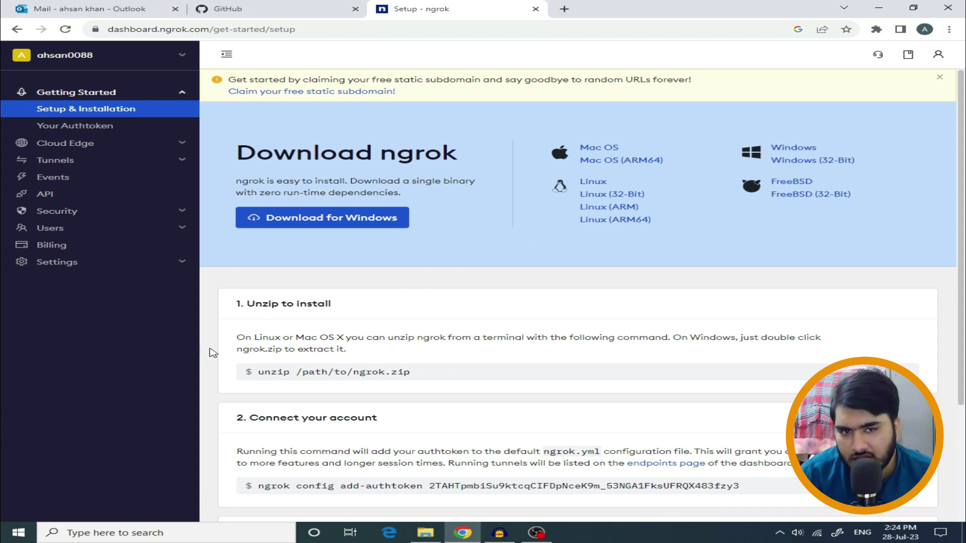
left_click(286, 6)
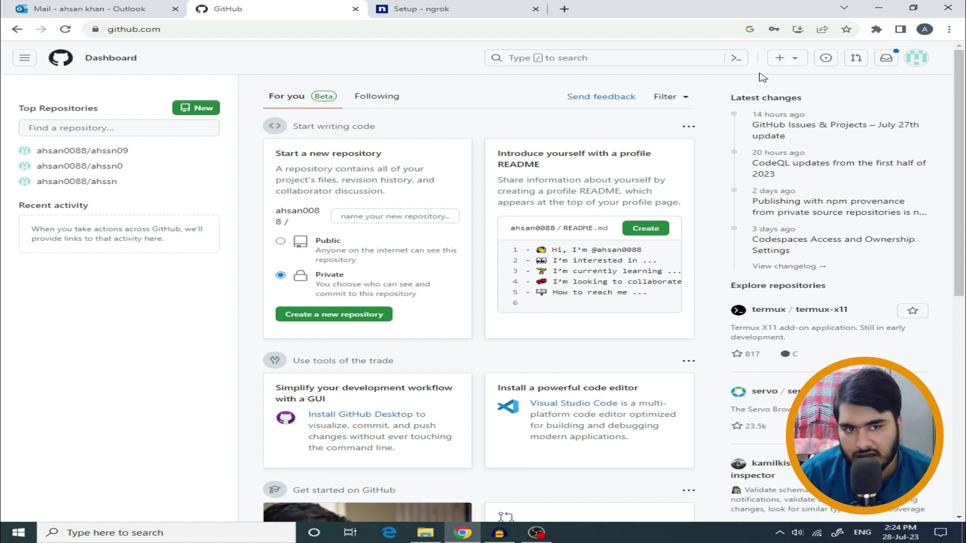
Start a new GitHub repository and name it ahssn098.
left_click(786, 58)
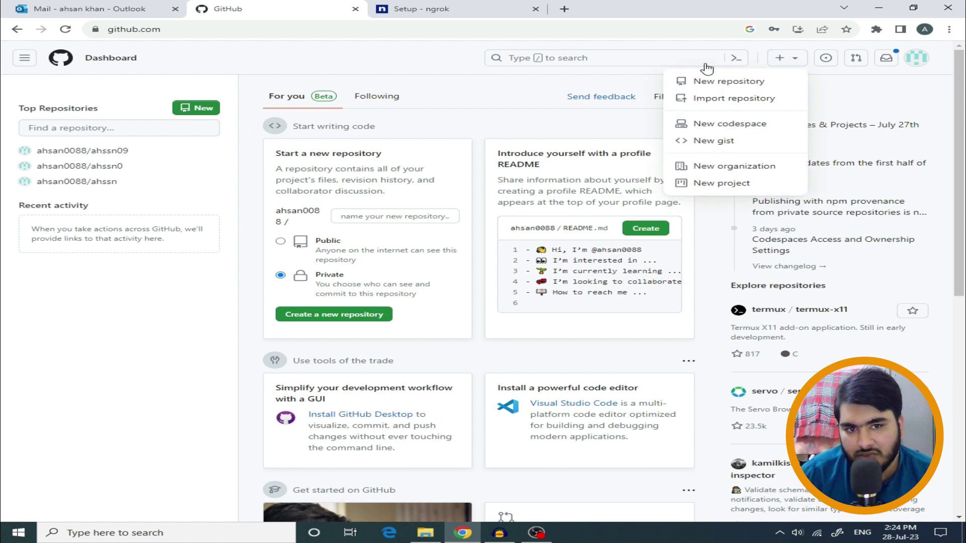
left_click(740, 83)
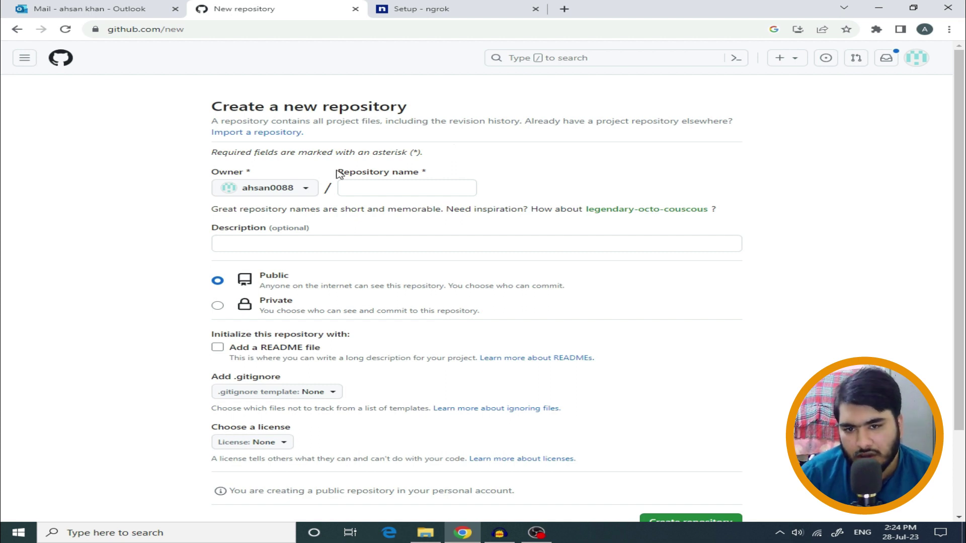
left_click(379, 185)
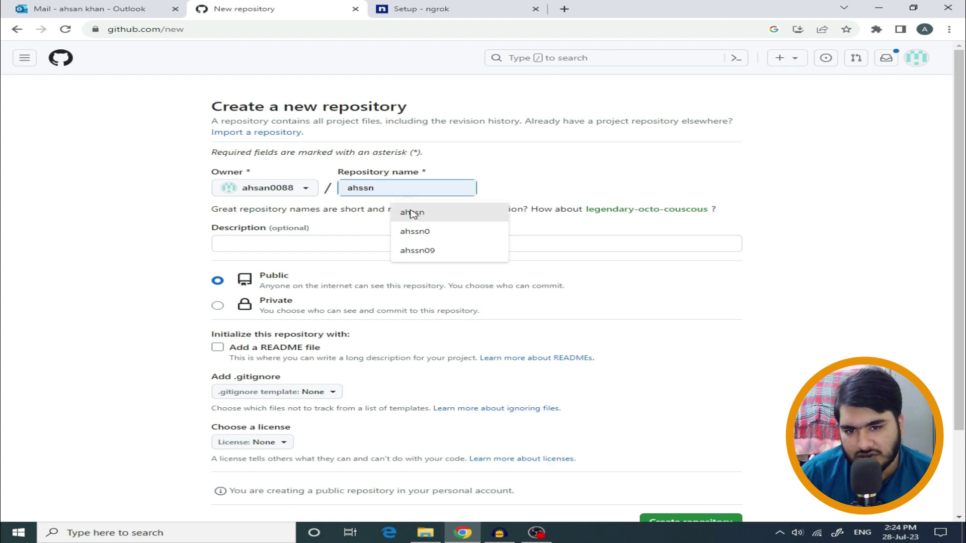
left_click(455, 250)
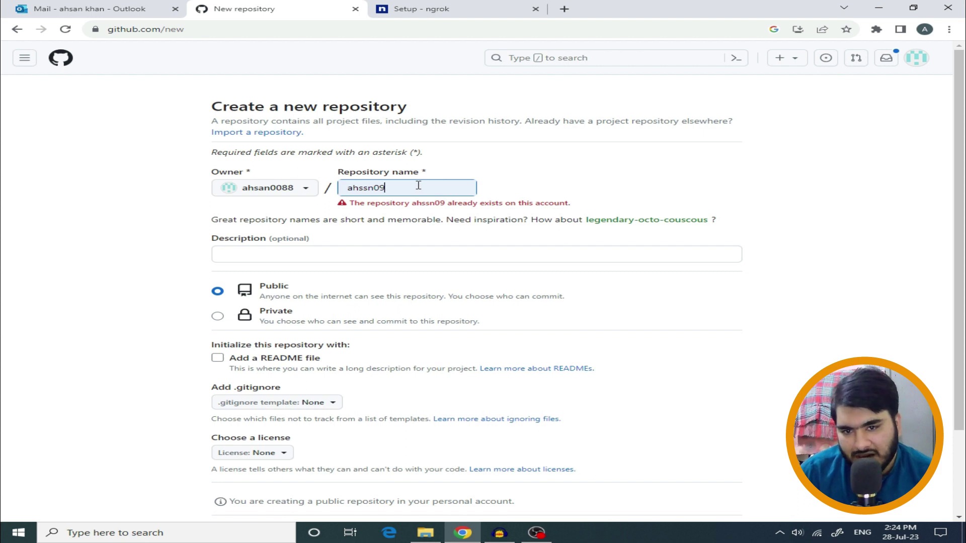
type("8")
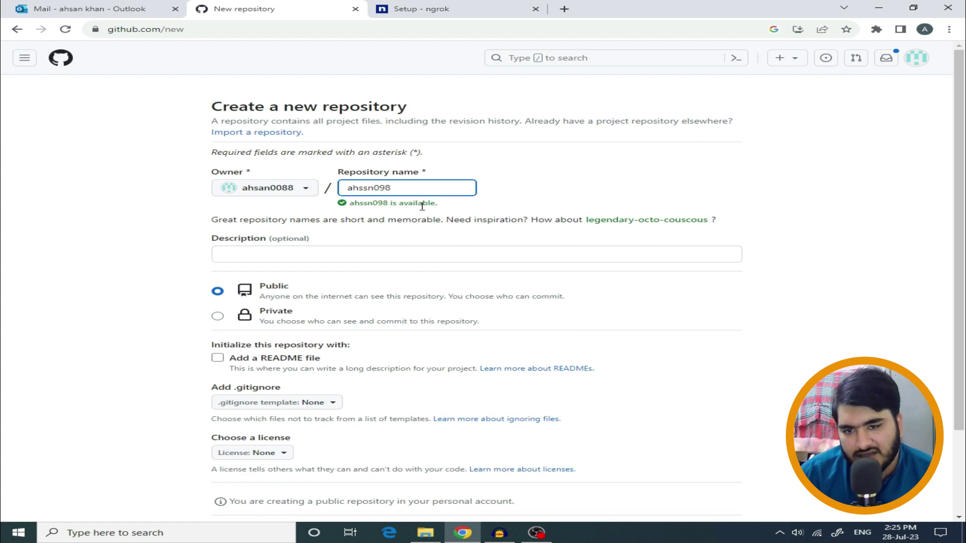
Make ahssn098 private, create the repository, and go to its Settings.
left_click(231, 320)
left_click(220, 318)
scroll(371, 365, "down", 2)
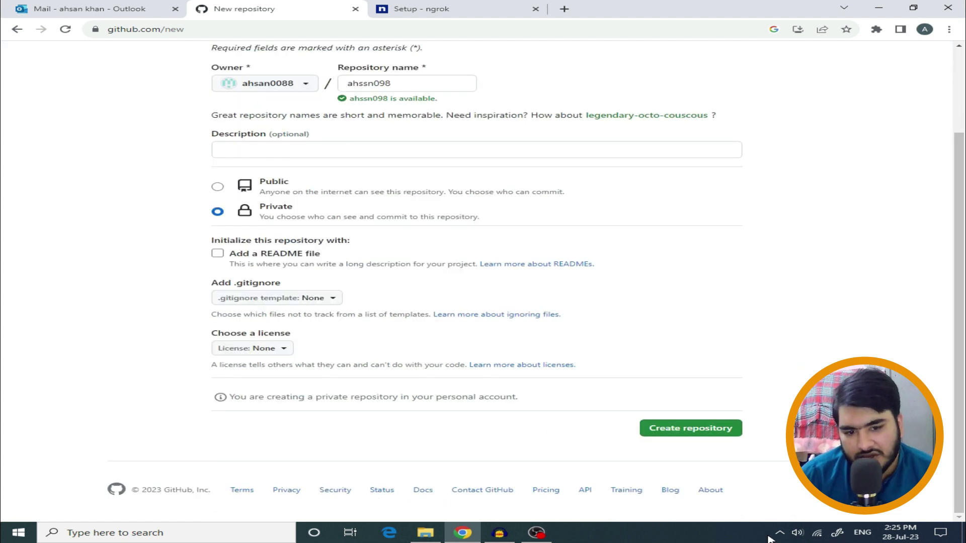
left_click(688, 429)
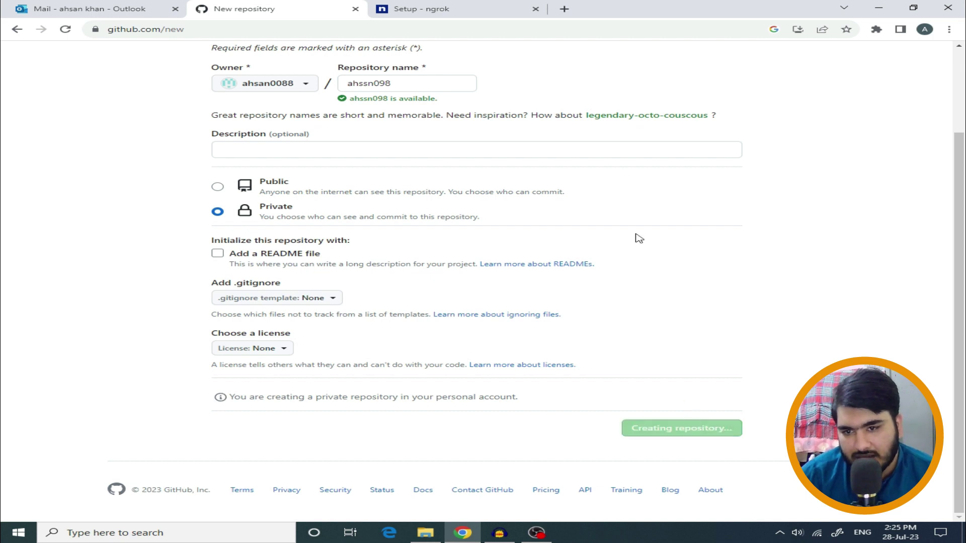
left_click(552, 81)
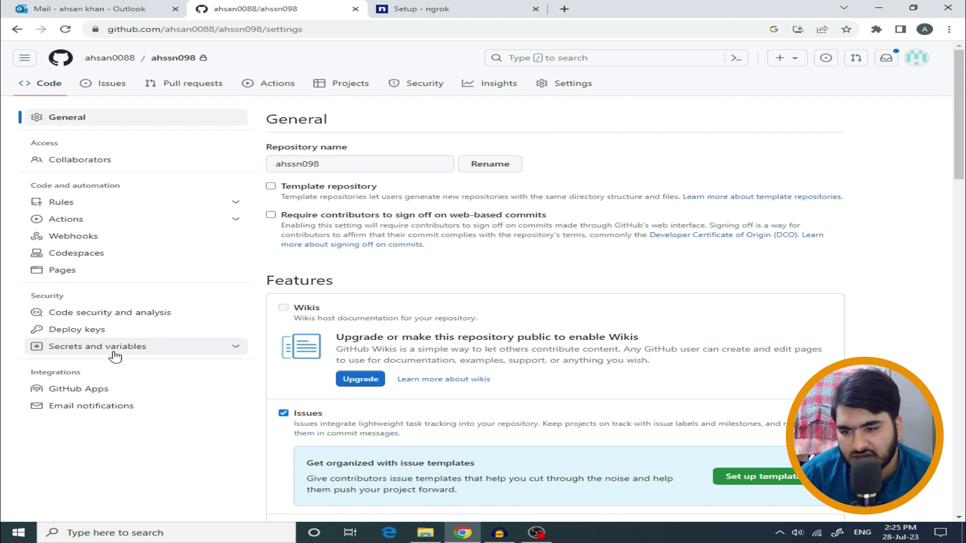
Start a new repository secret from Secrets and variables > Actions.
left_click(114, 352)
left_click(137, 363)
left_click(728, 228)
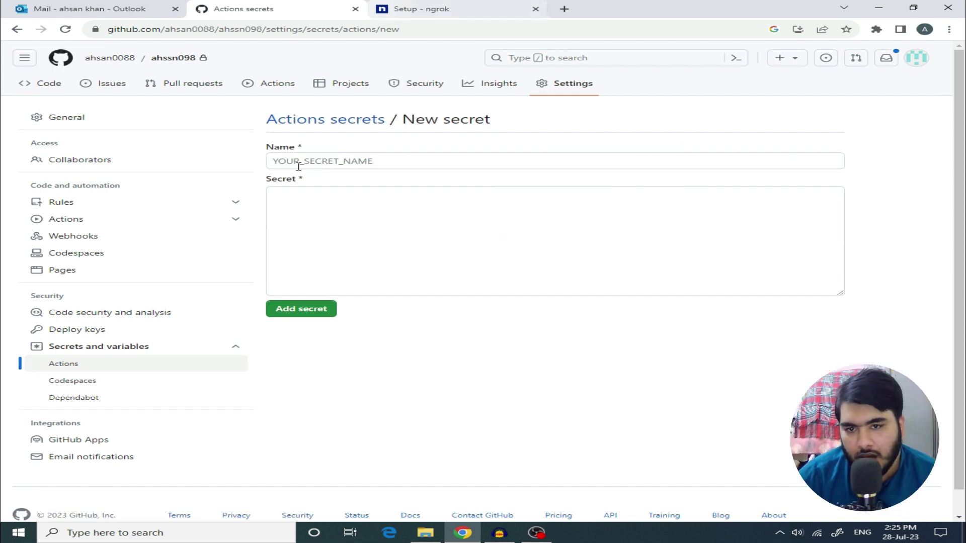
Name the secret NGROK_AUTH_TOKEN, then switch to the ngrok dashboard tab.
left_click(302, 166)
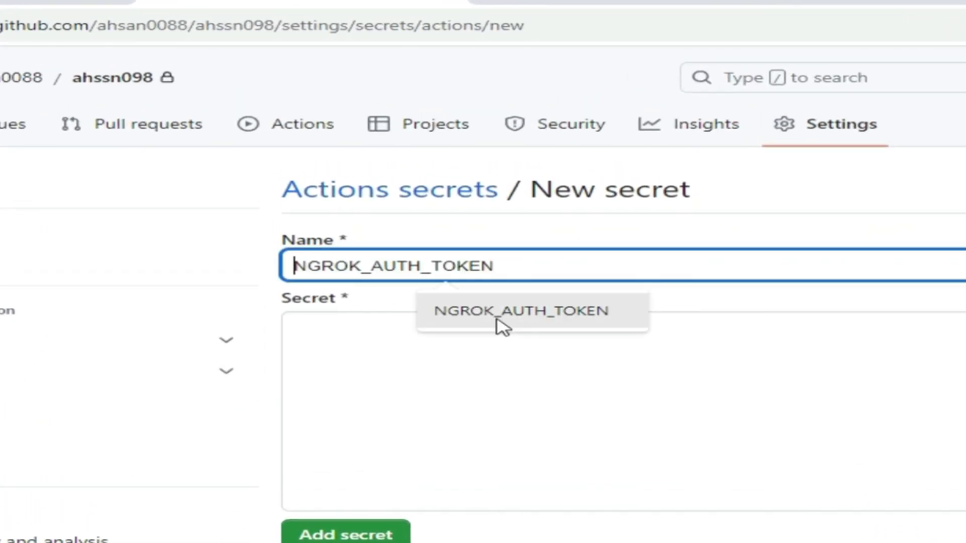
left_click(502, 322)
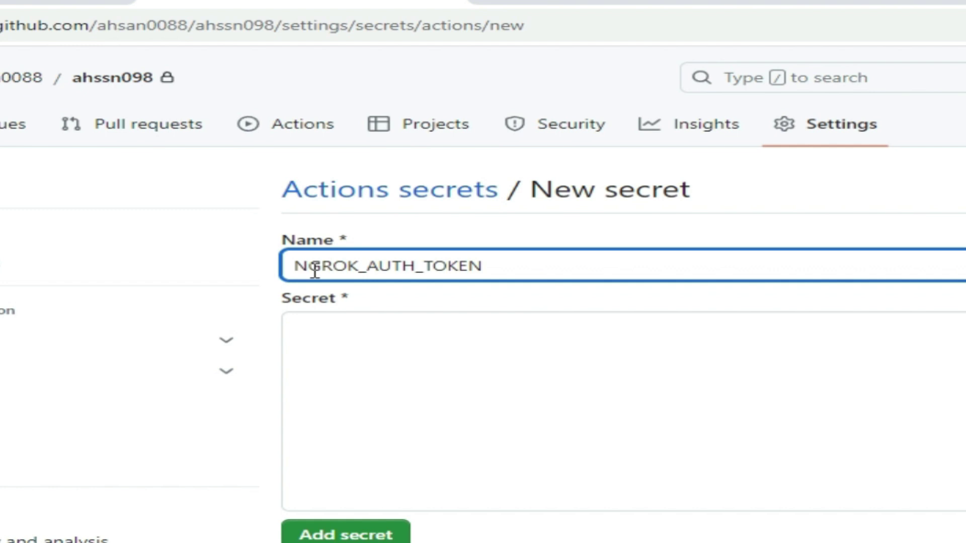
left_click_drag(307, 266, 363, 265)
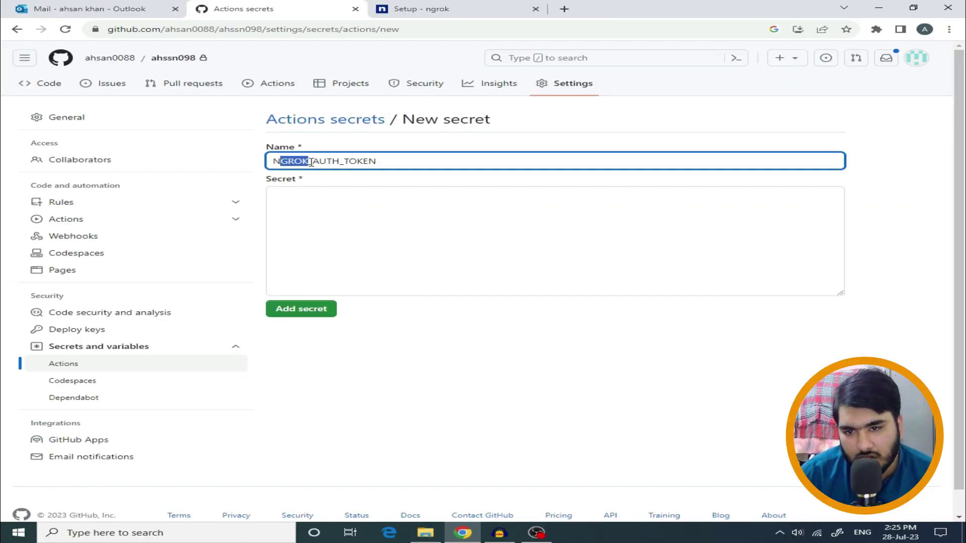
left_click(386, 165)
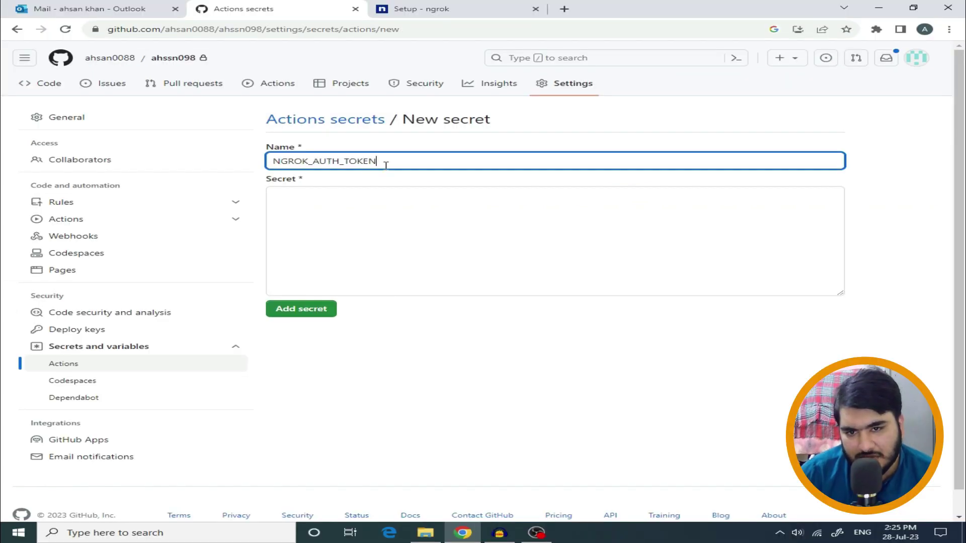
left_click_drag(386, 165, 273, 165)
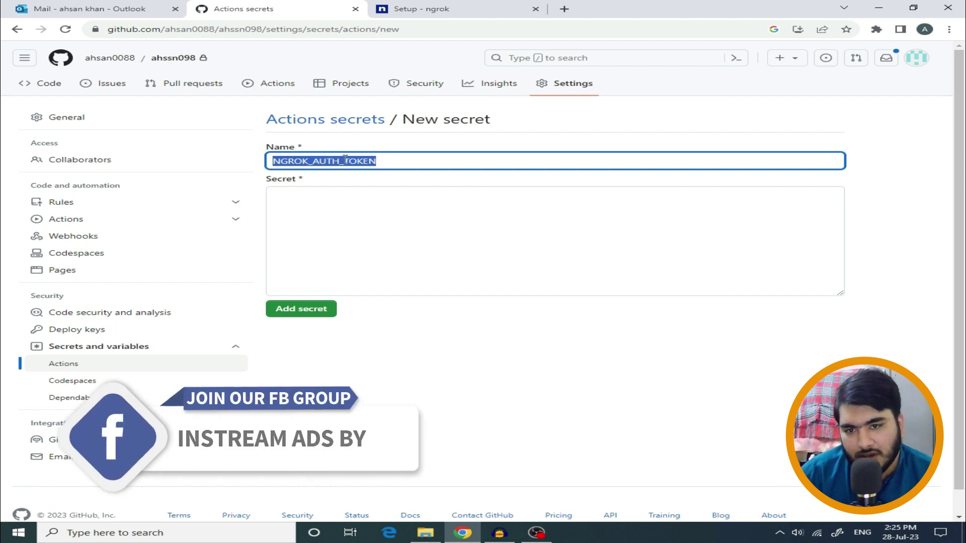
left_click(304, 164)
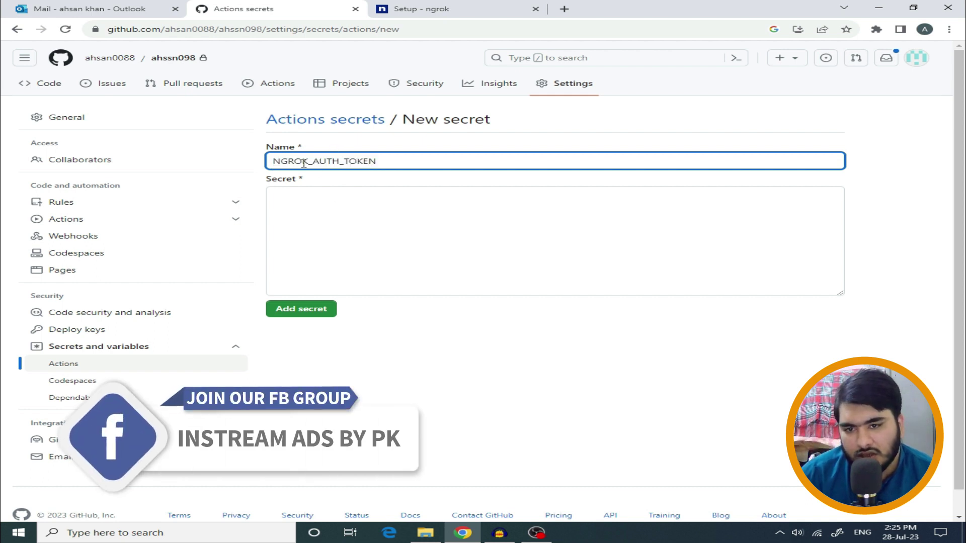
left_click(354, 225)
left_click(432, 6)
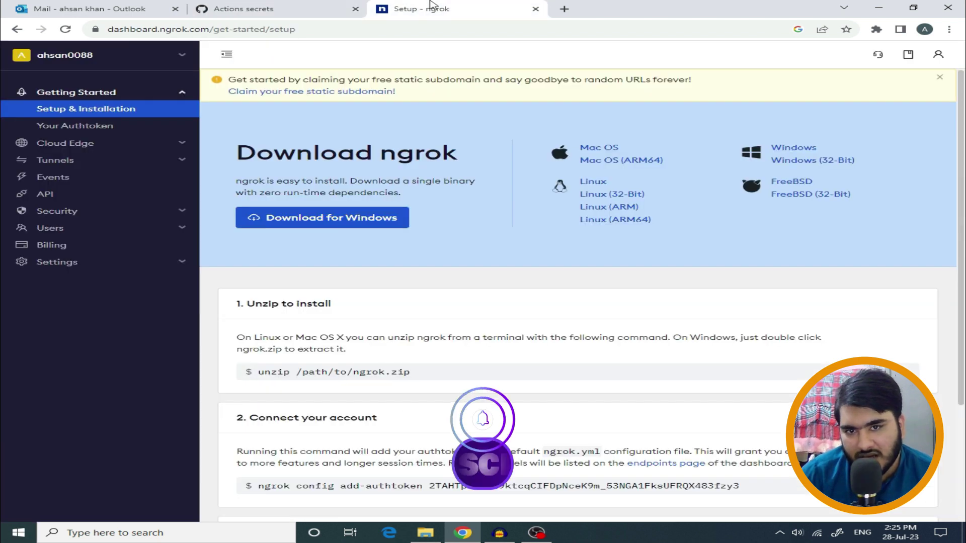
Paste the copied ngrok authtoken as the NGROK_AUTH_TOKEN secret value, save it, and go to Actions.
left_click(121, 126)
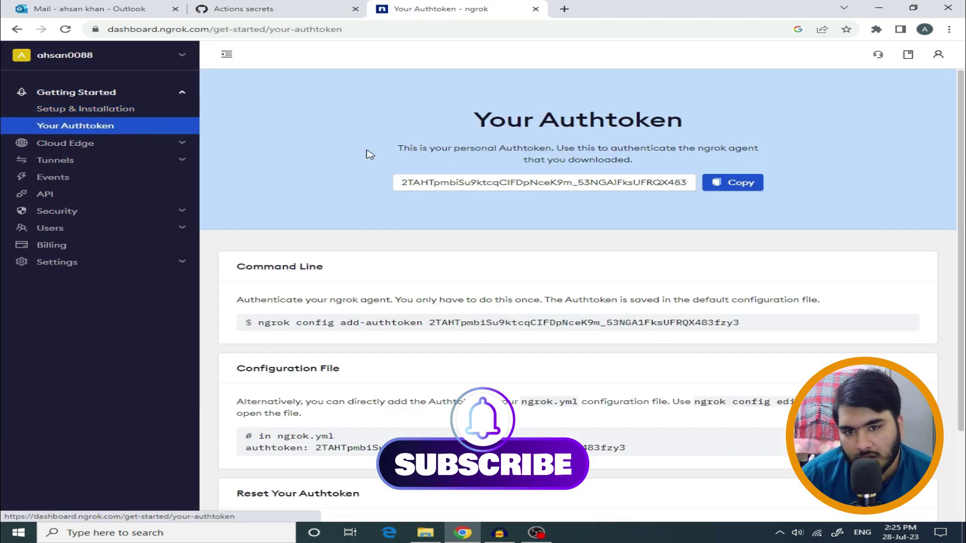
left_click(735, 182)
left_click(244, 8)
right_click(358, 206)
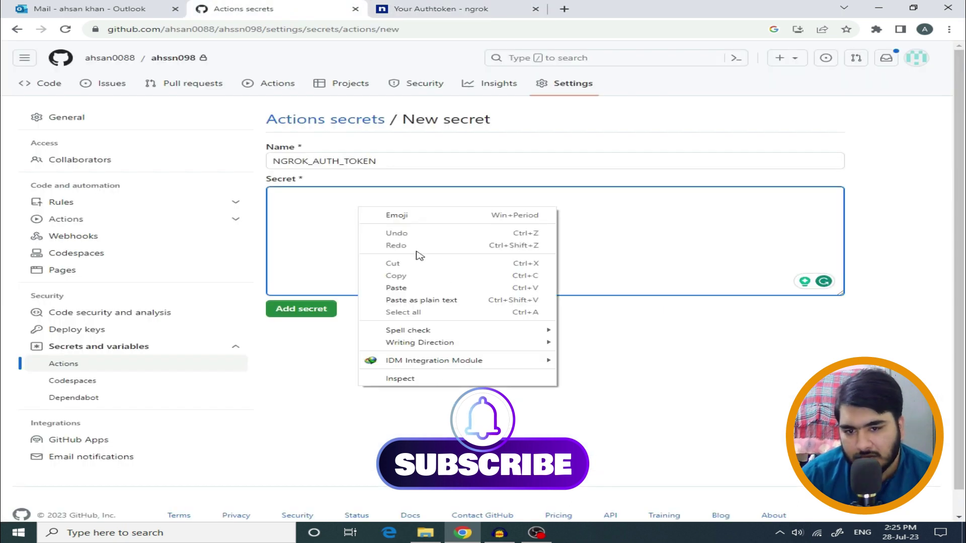
left_click(442, 288)
left_click(331, 315)
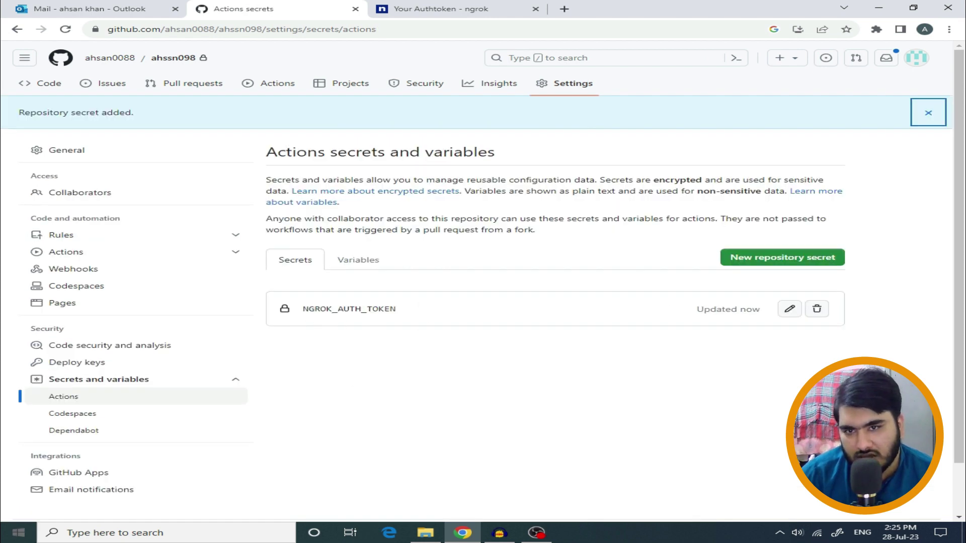
left_click(273, 82)
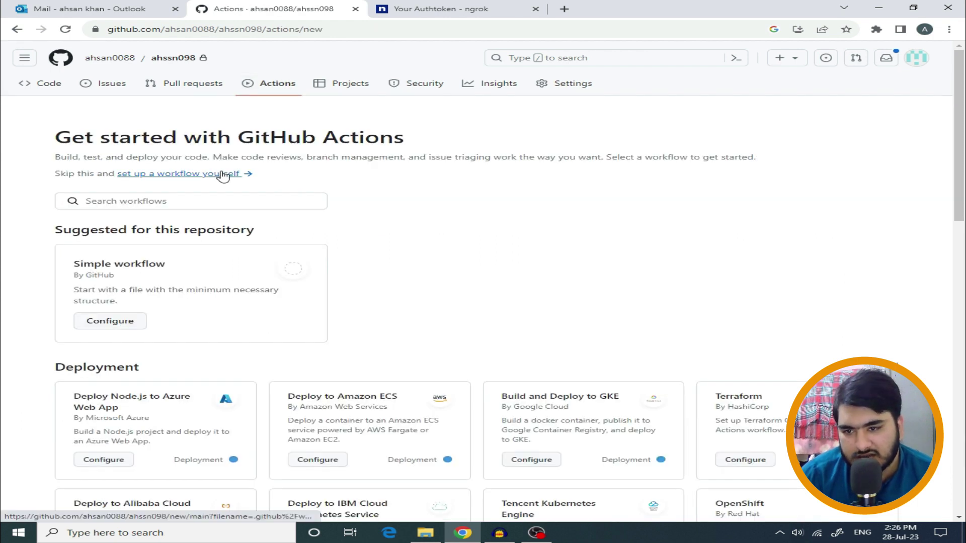
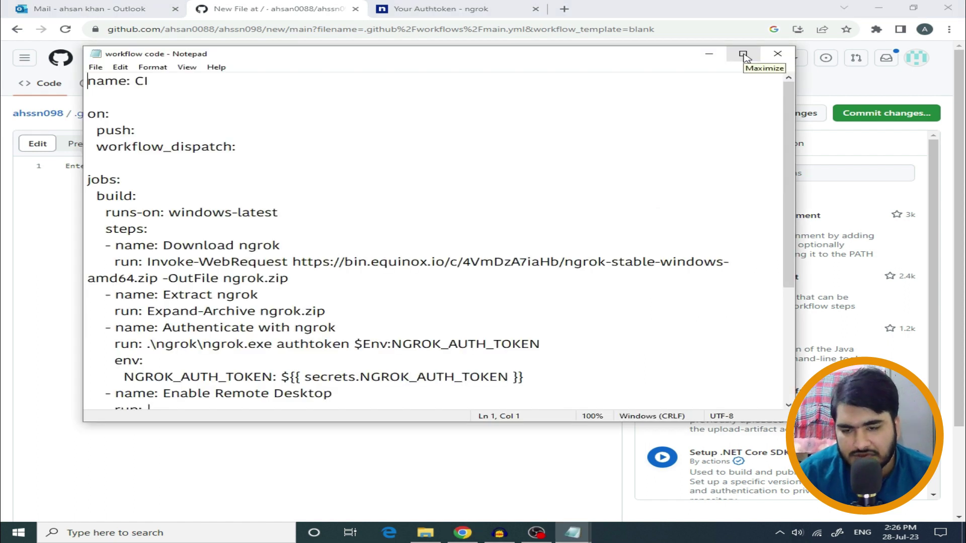
Copy all of the ngrok remote-desktop workflow YAML, then minimize Notepad to show the GitHub main.yml editor.
left_click_drag(104, 81, 191, 103)
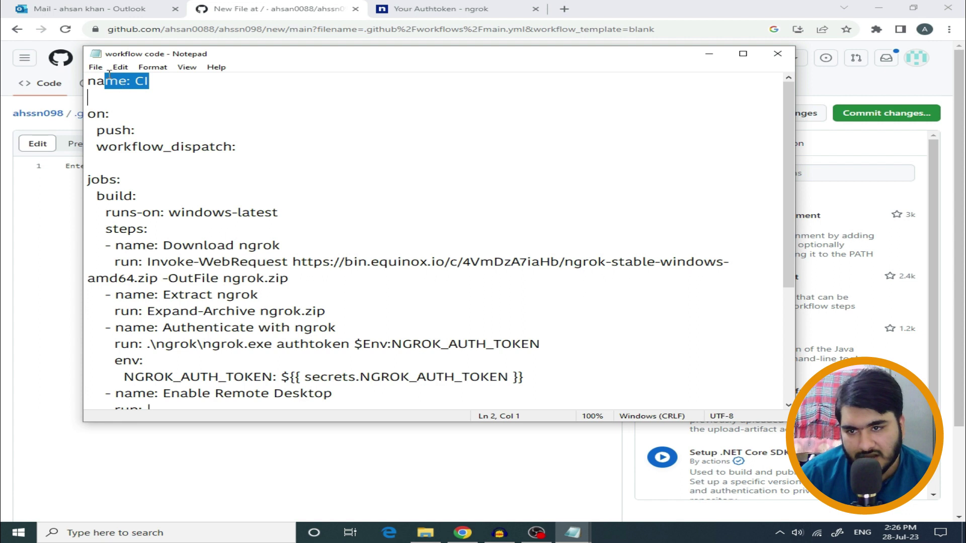
right_click(124, 77)
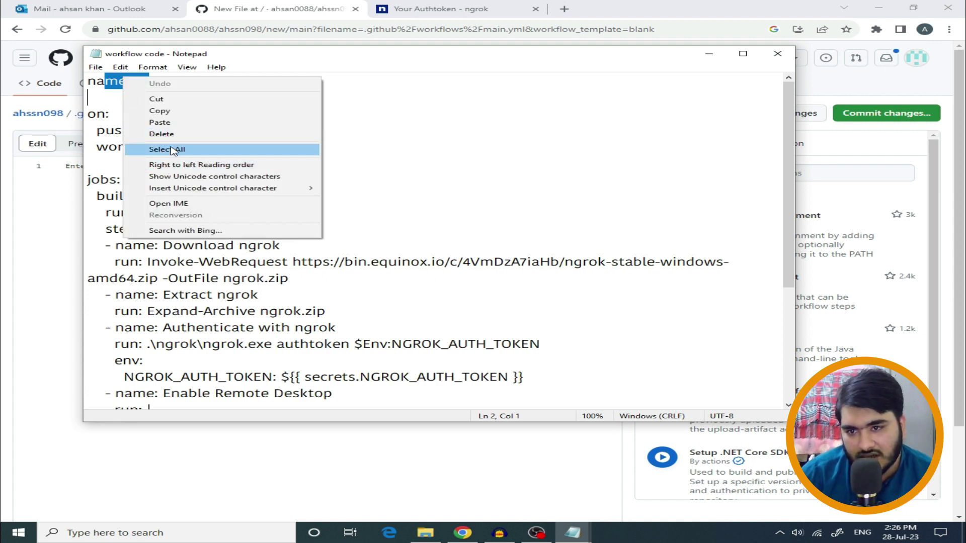
left_click(151, 147)
right_click(135, 154)
left_click(188, 186)
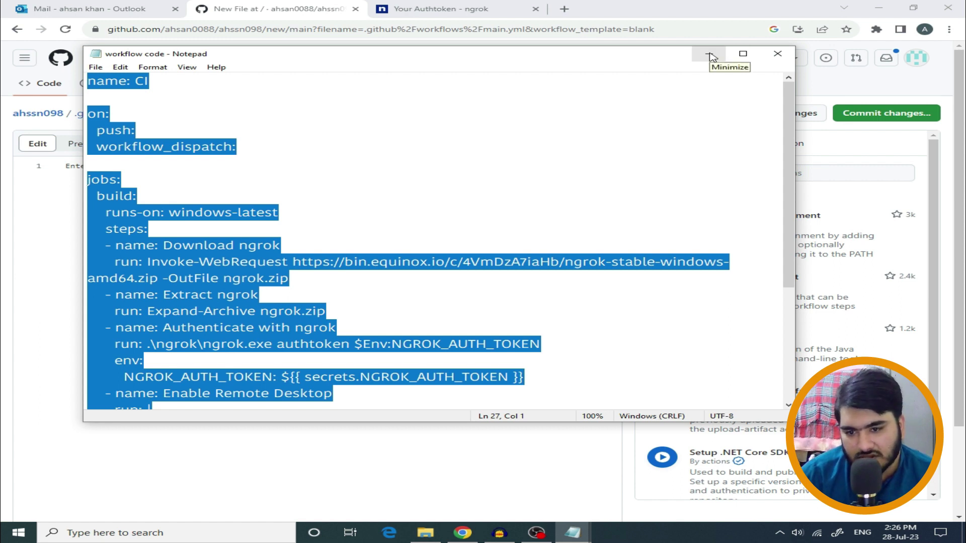
left_click(710, 54)
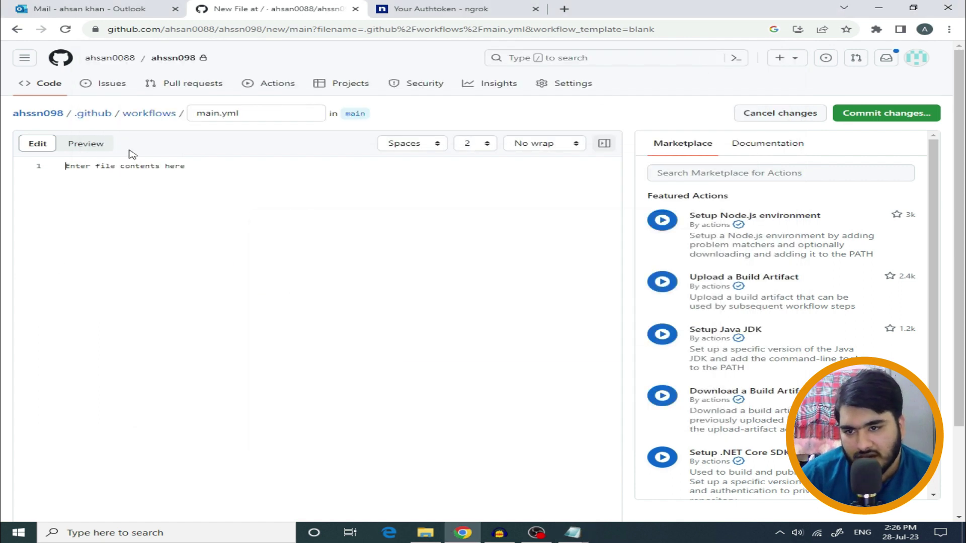
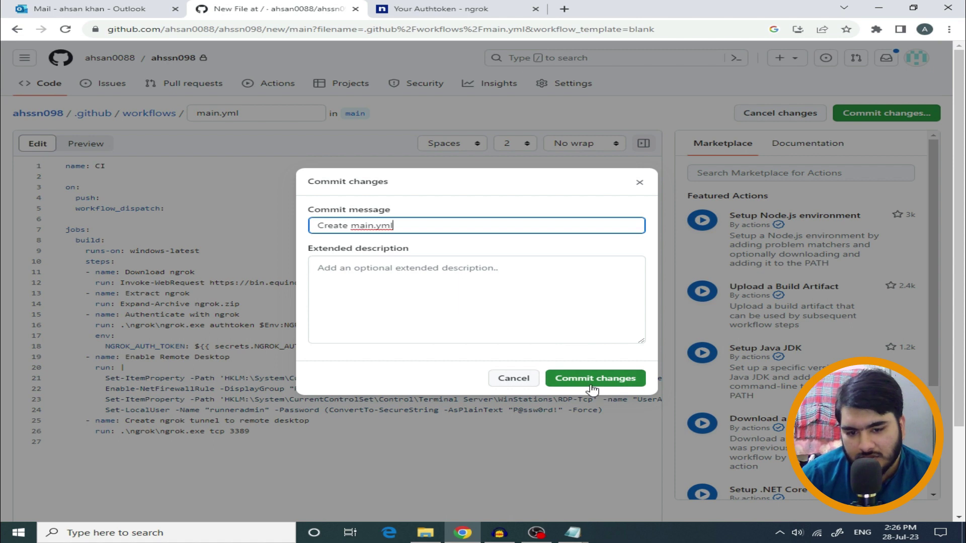
Commit main.yml to .github/workflows with the message 'Create main.yml'.
left_click(592, 386)
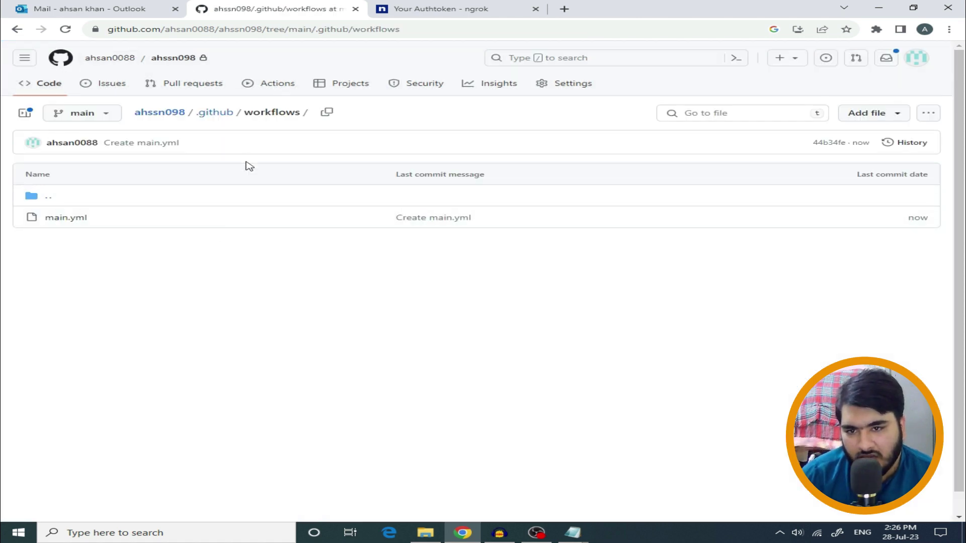
Open the 'Create main.yml #1' workflow run in Actions and view its build job log.
left_click(273, 85)
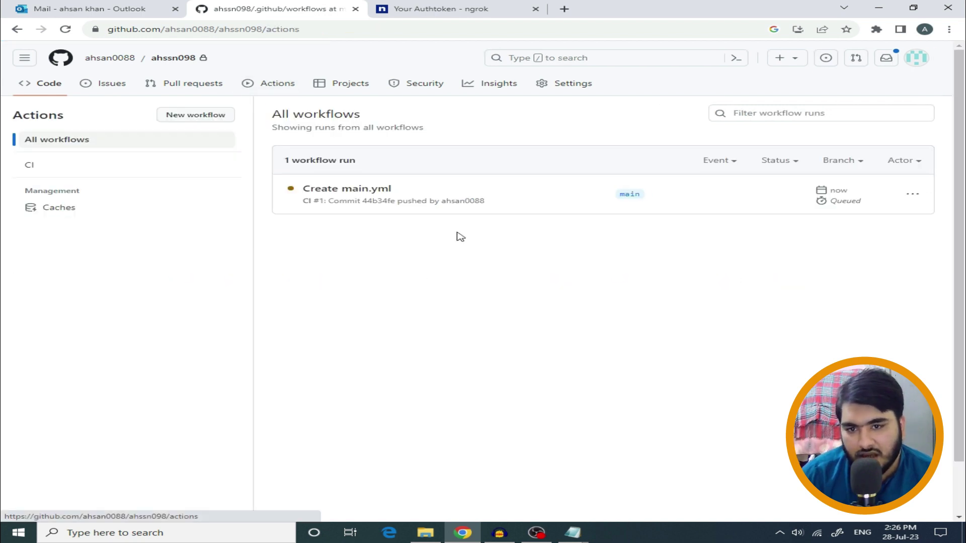
left_click(367, 190)
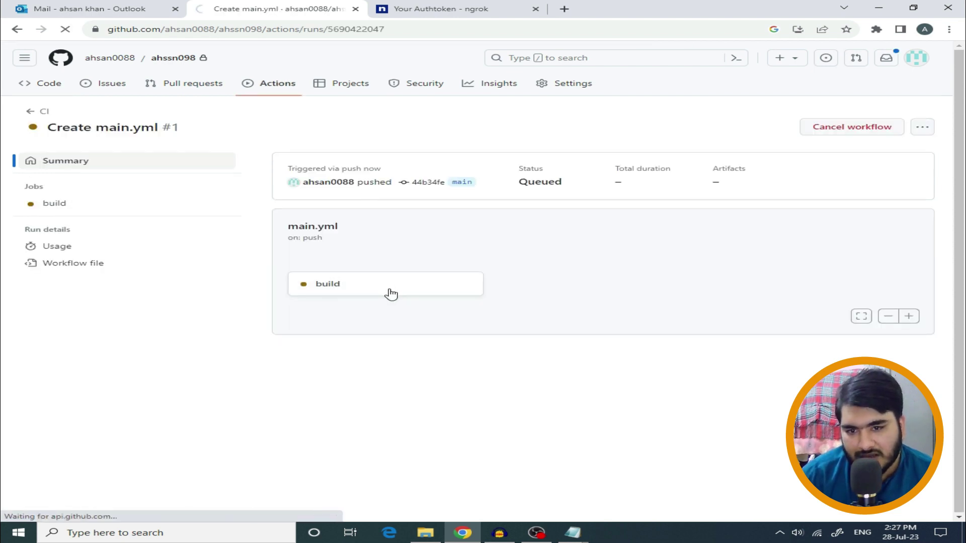
left_click(389, 290)
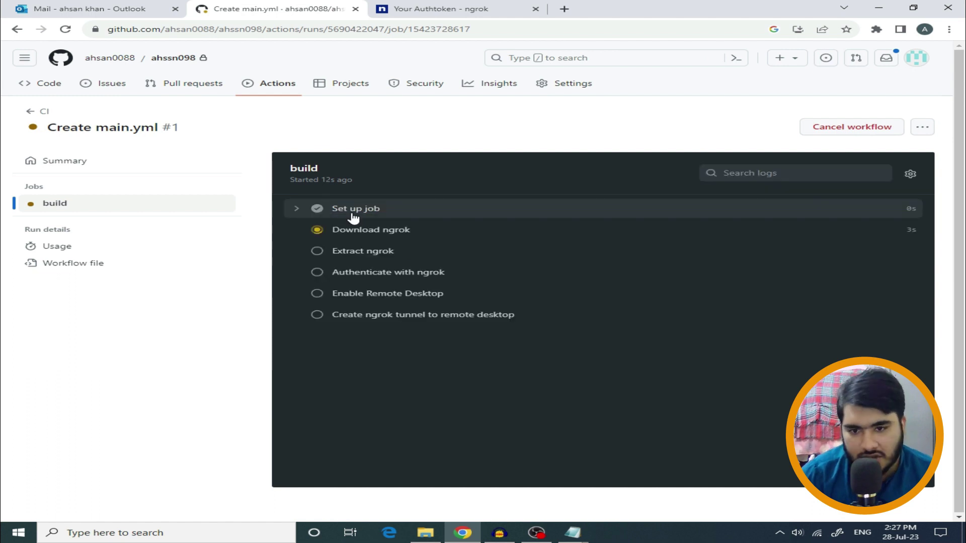
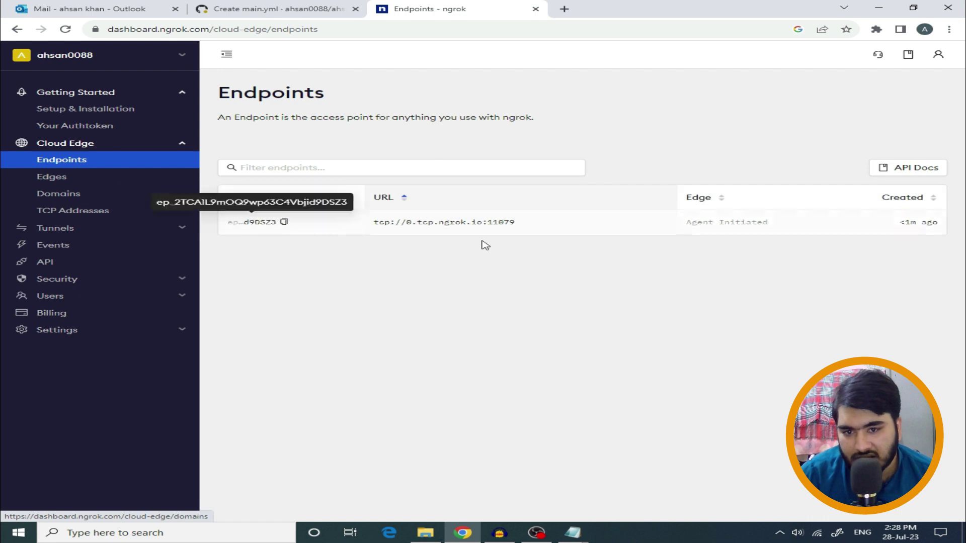
Open the TCP endpoint's details and copy its address 0.tcp.ngrok.io:11079.
left_click(454, 227)
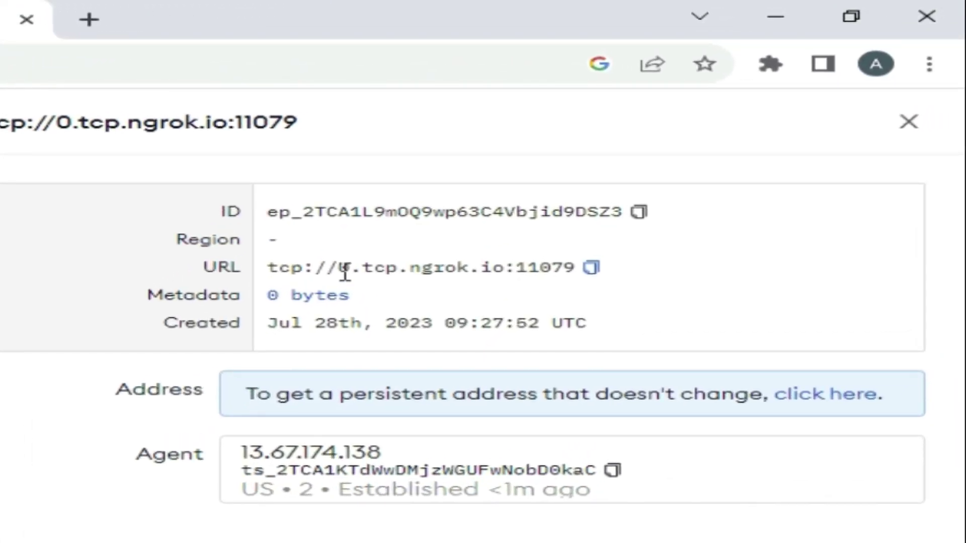
left_click_drag(345, 272, 566, 279)
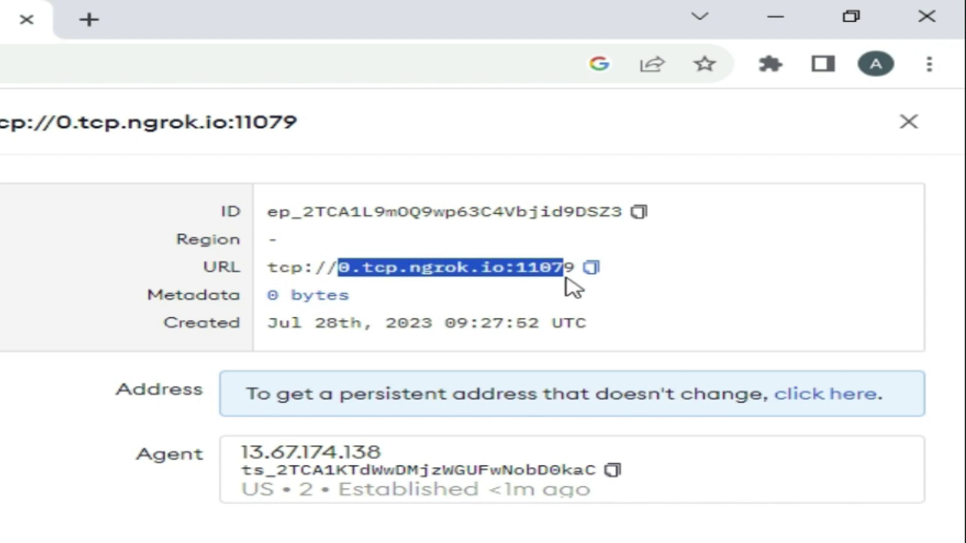
left_click(566, 280)
left_click_drag(344, 274, 574, 270)
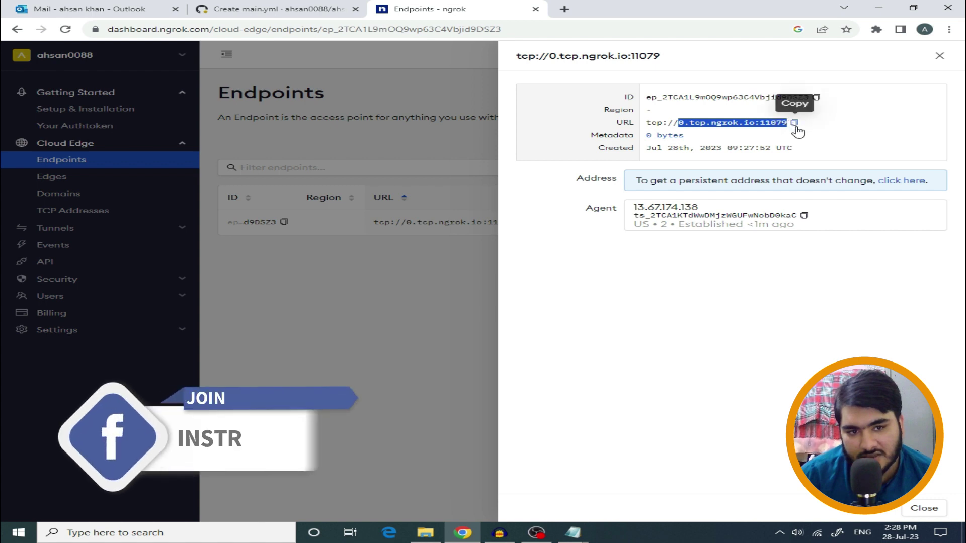
right_click(779, 123)
left_click(814, 137)
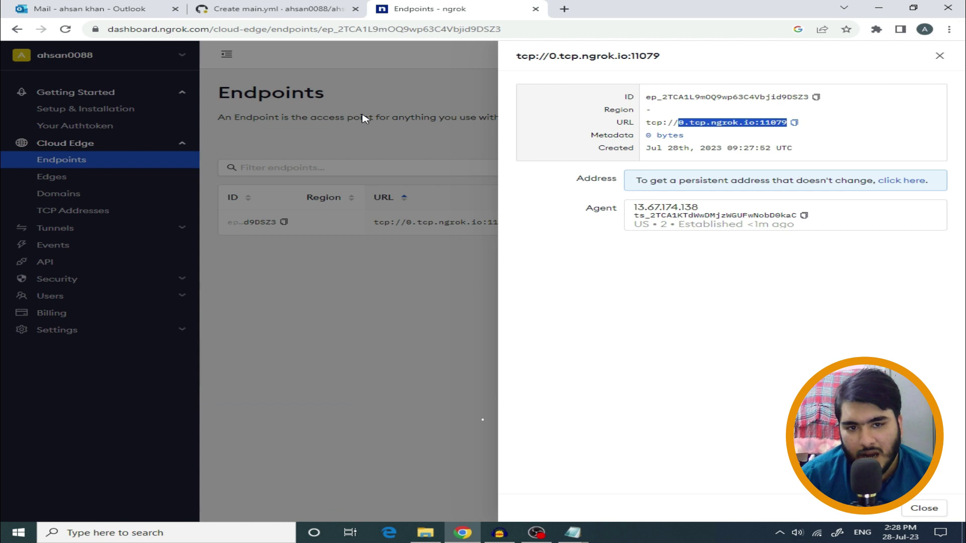
left_click(214, 523)
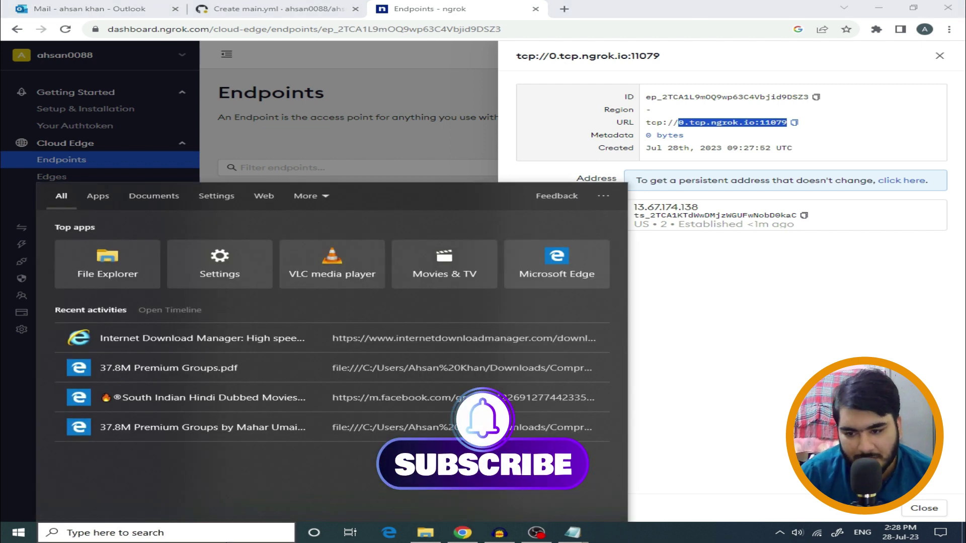
Launch Remote Desktop Connection via 'rd', paste 0.tcp.ngrok.io:11079 as the computer, and connect.
type("rd")
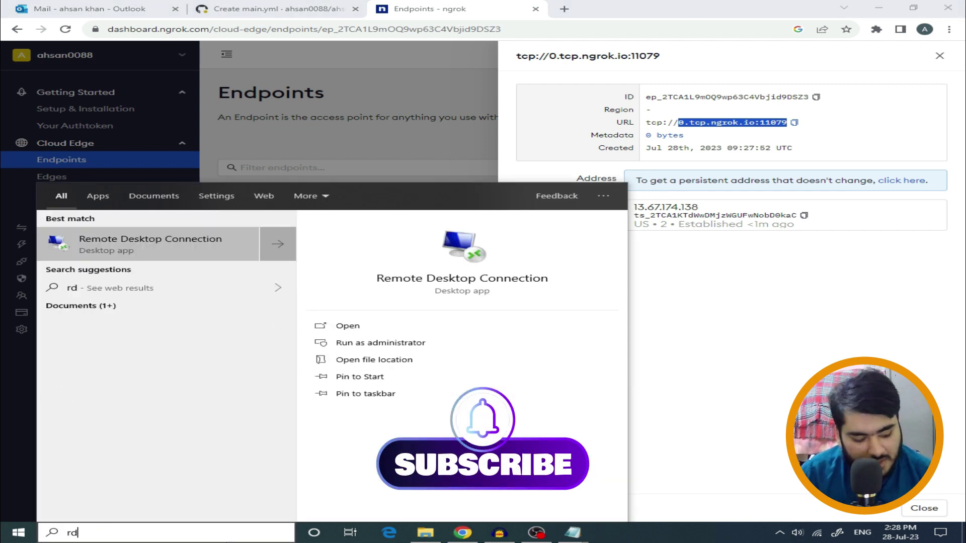
key("Return")
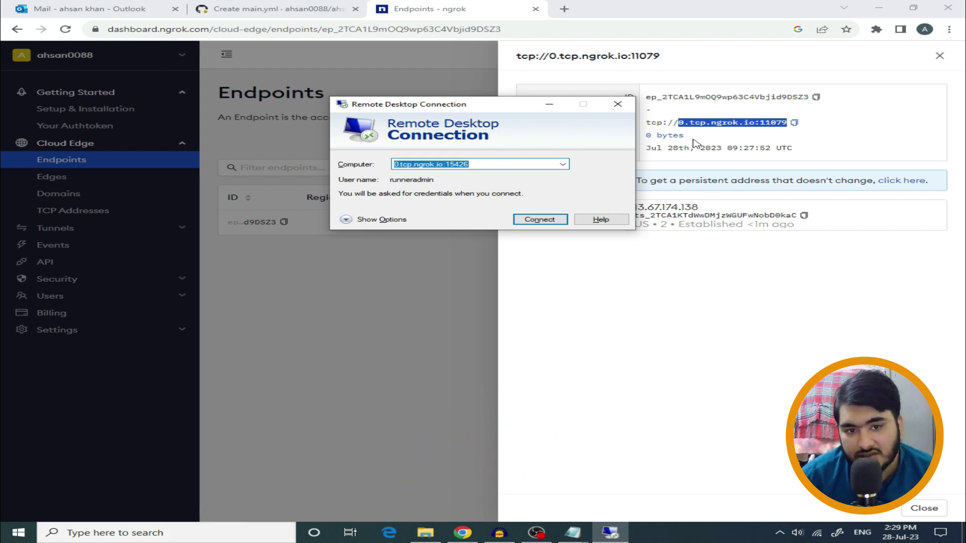
right_click(465, 162)
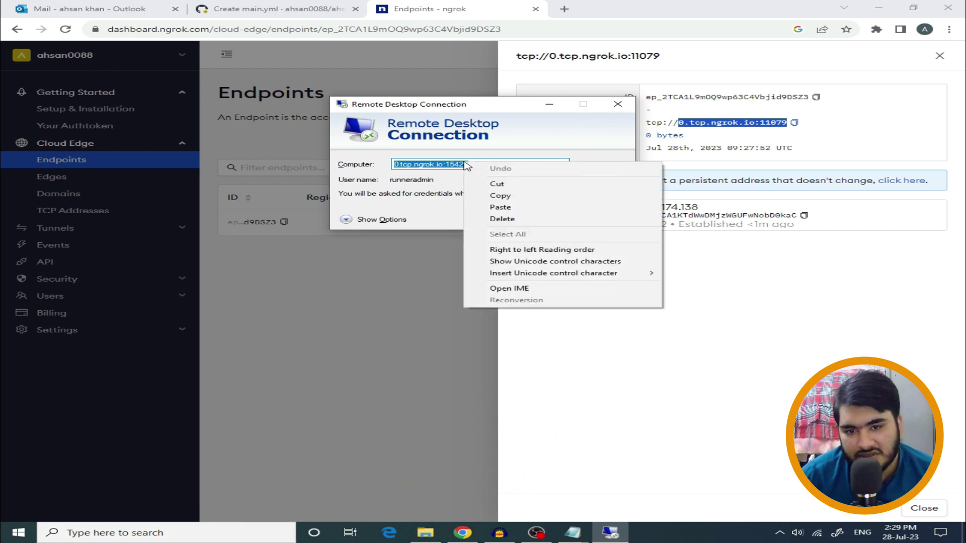
left_click(531, 209)
left_click(541, 219)
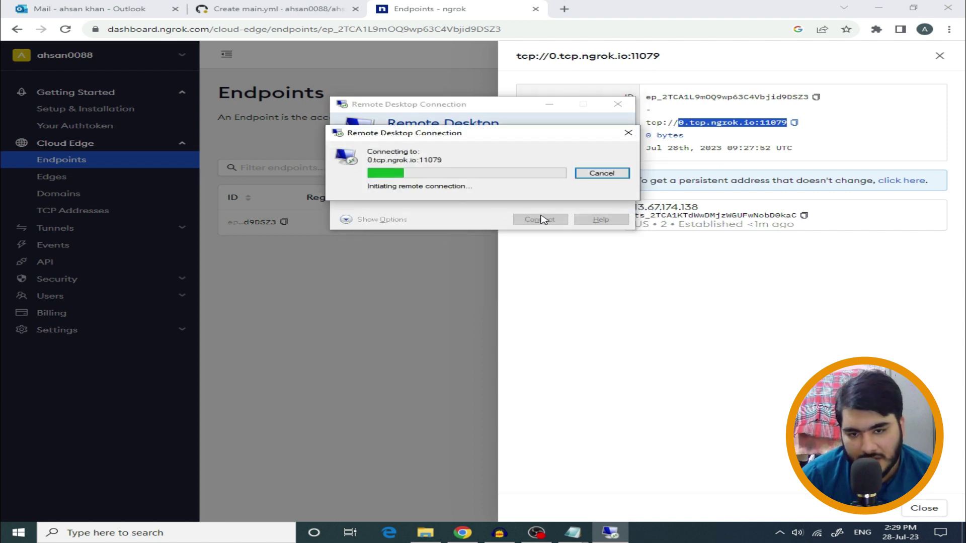
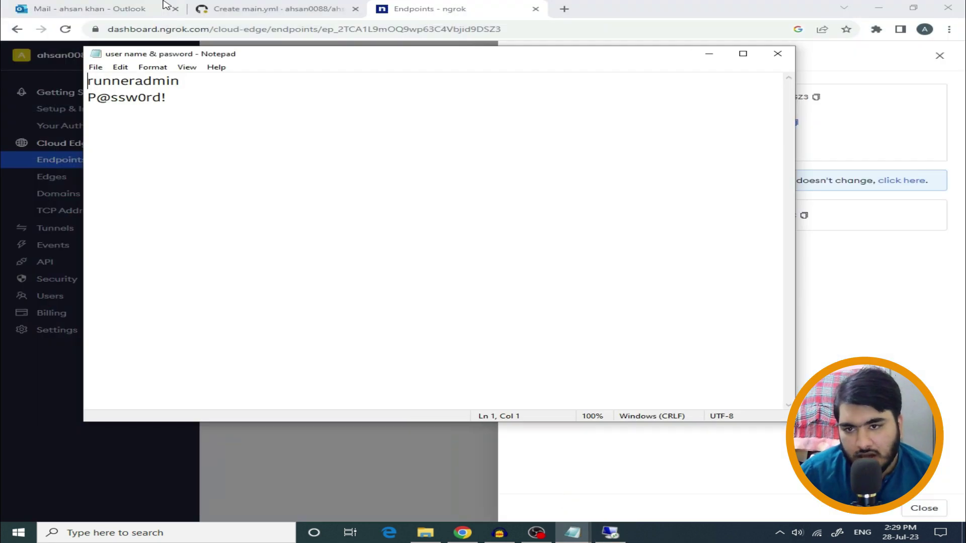
Copy the runneradmin password from line 2 of the note, then minimize Notepad.
left_click_drag(191, 87, 87, 79)
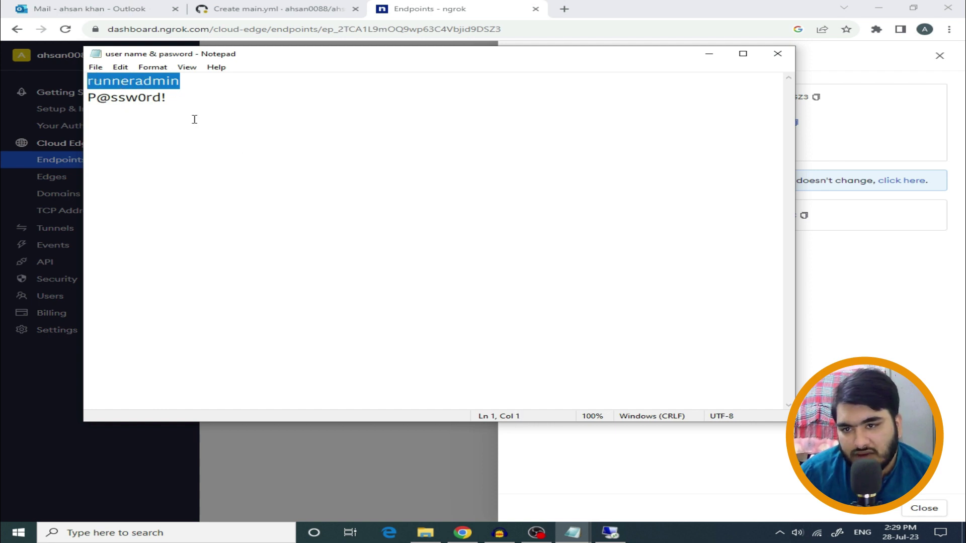
left_click_drag(168, 98, 70, 106)
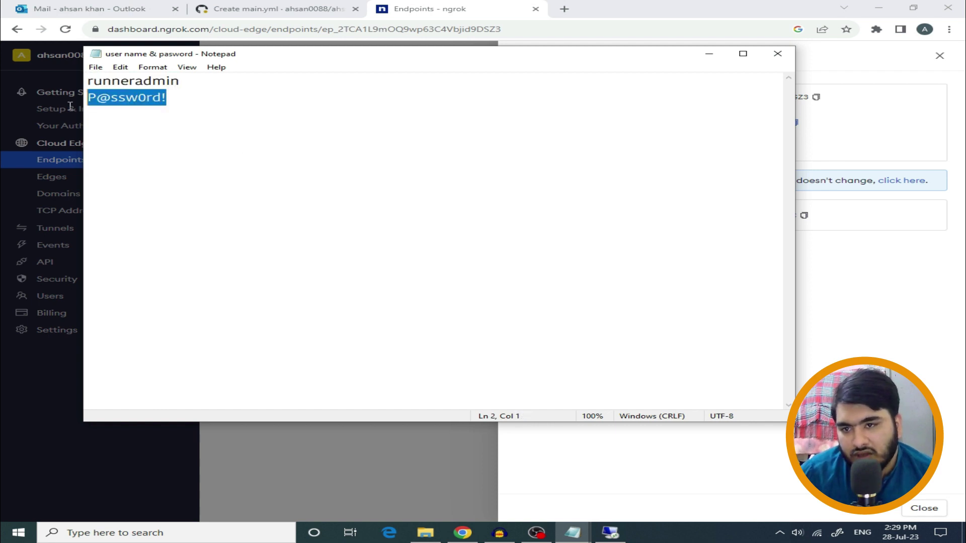
right_click(126, 96)
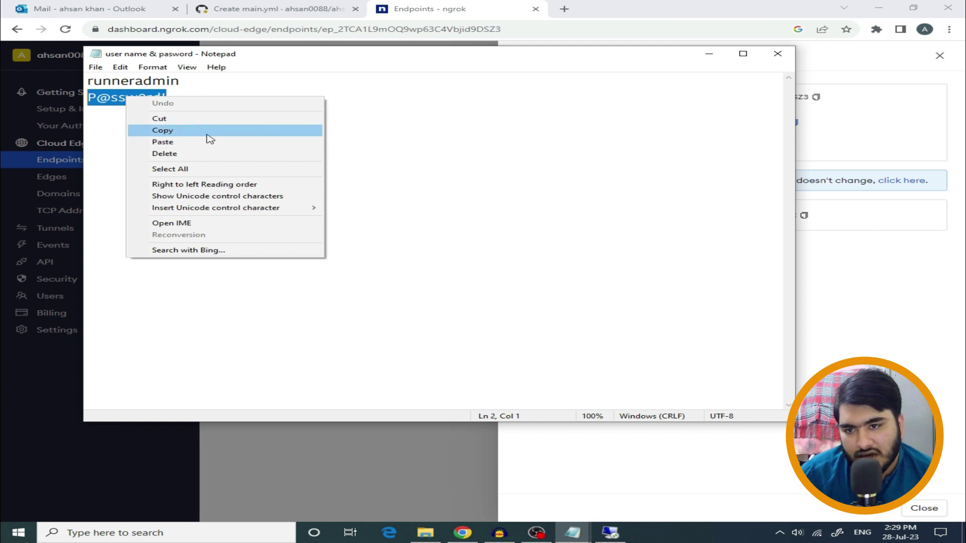
left_click(210, 130)
left_click(709, 54)
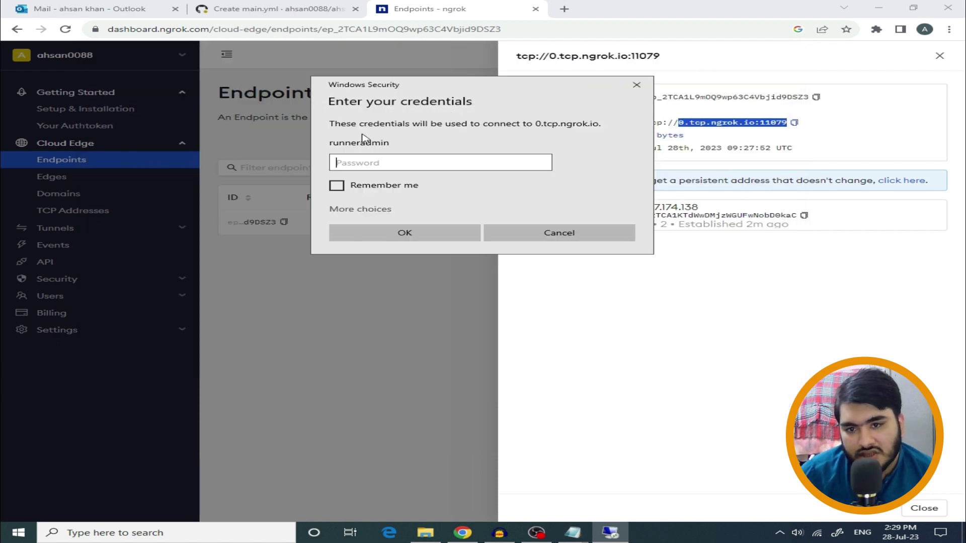
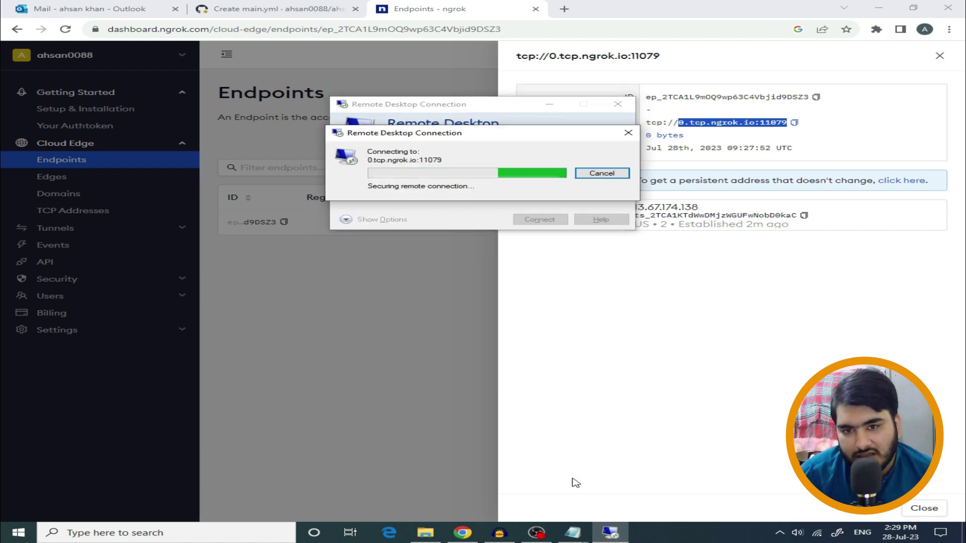
Accept the certificate warning to finish connecting to 0.tcp.ngrok.io:11079.
left_click(530, 255)
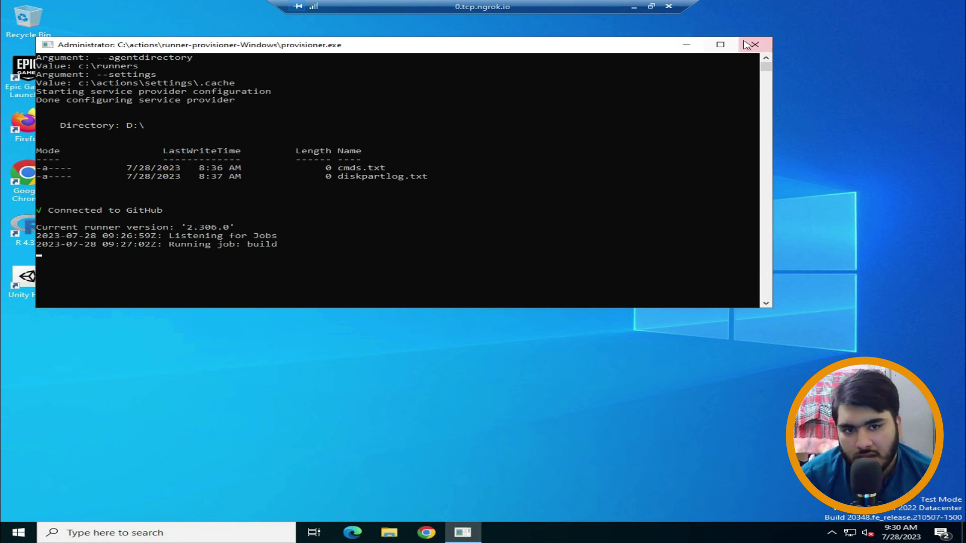
Minimize the provisioner console window and refresh the remote desktop from its right-click menu.
left_click(685, 46)
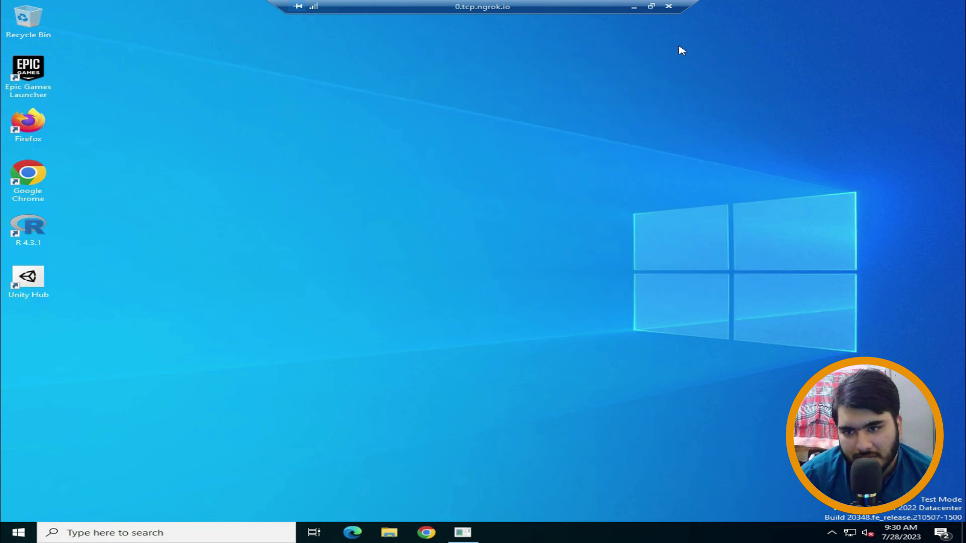
right_click(181, 100)
left_click(239, 132)
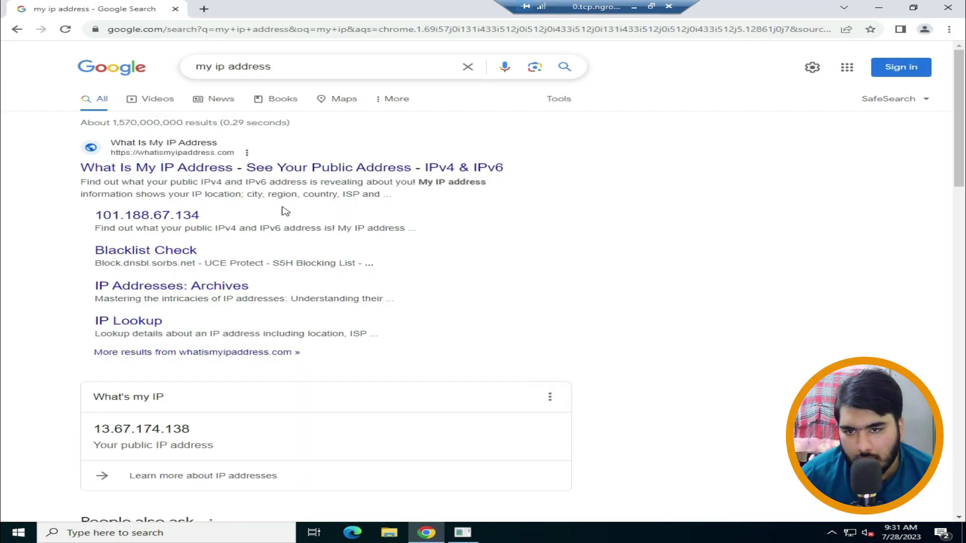
Confirm the public IP 13.67.174.138 on whatismyipaddress.com in a new tab, then close it and select the search query.
right_click(272, 168)
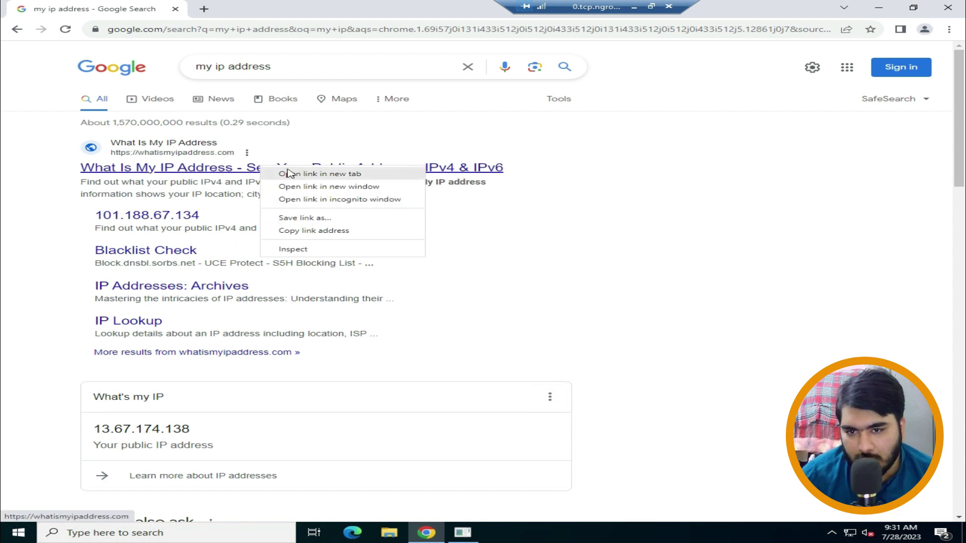
left_click(292, 174)
left_click(258, 10)
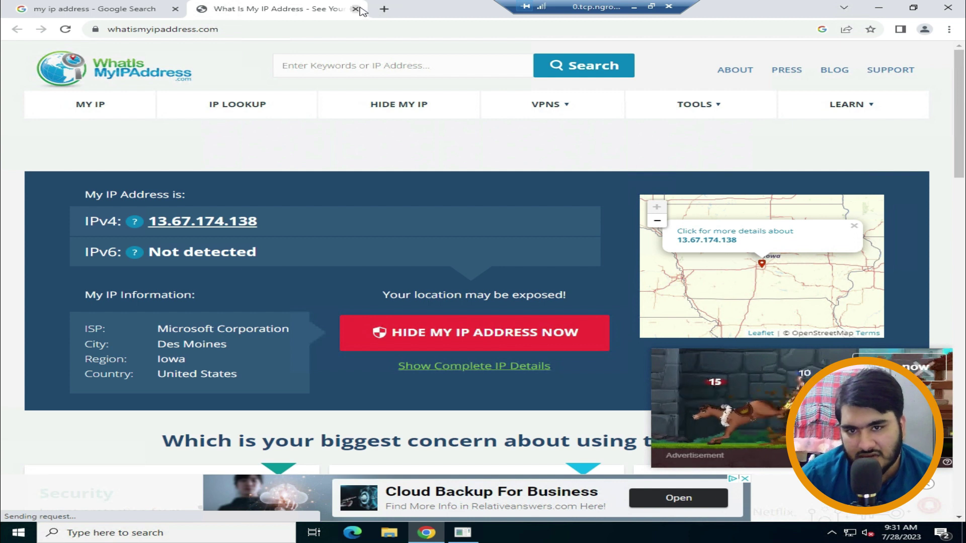
key("ctrl+w")
triple_click(420, 72)
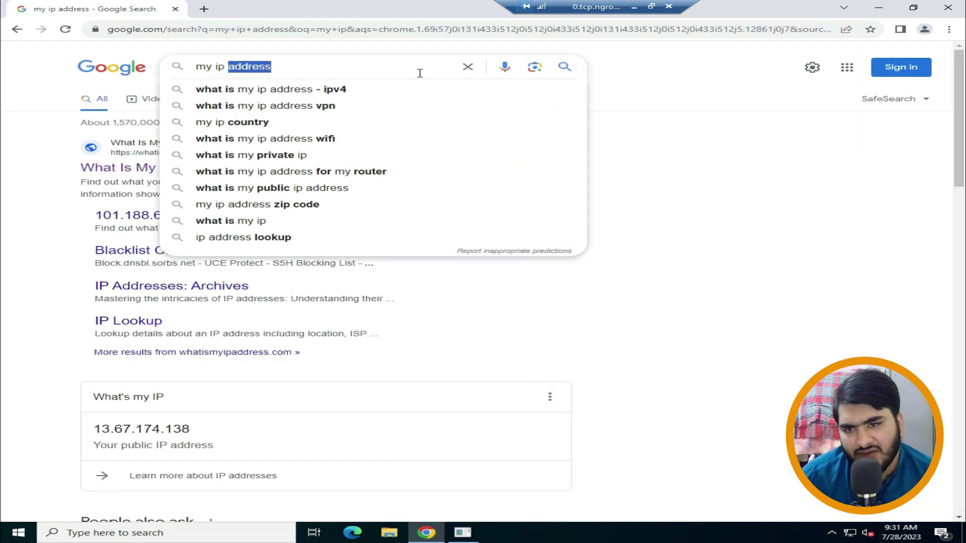
Search speed test, run Speedtest by Ookla measuring 876.77 Mbps download, then close it for a blank tab.
type("s")
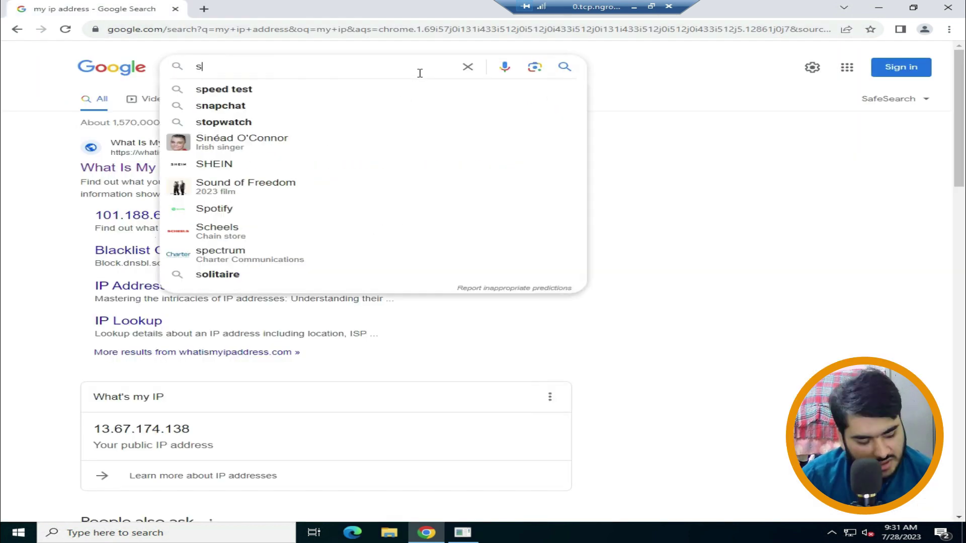
type("p")
left_click(224, 89)
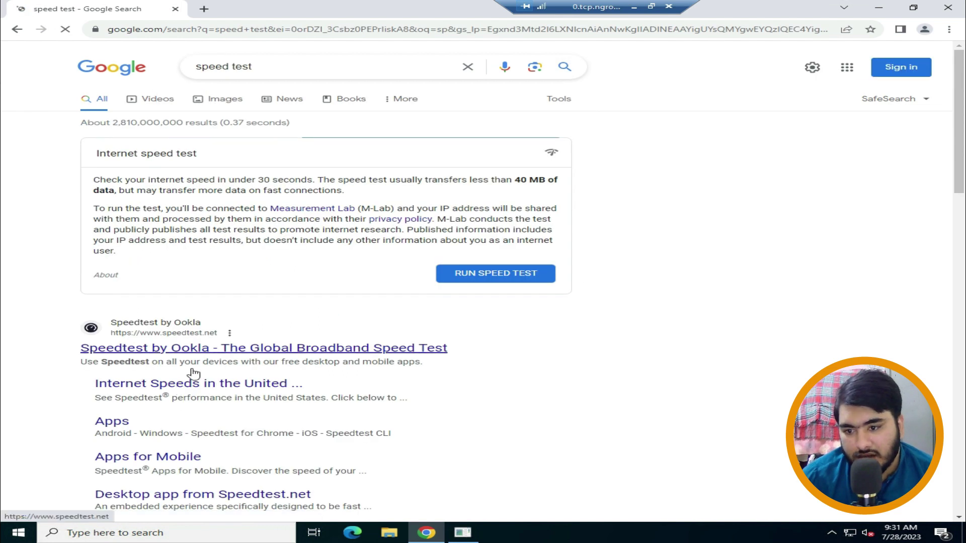
right_click(240, 362)
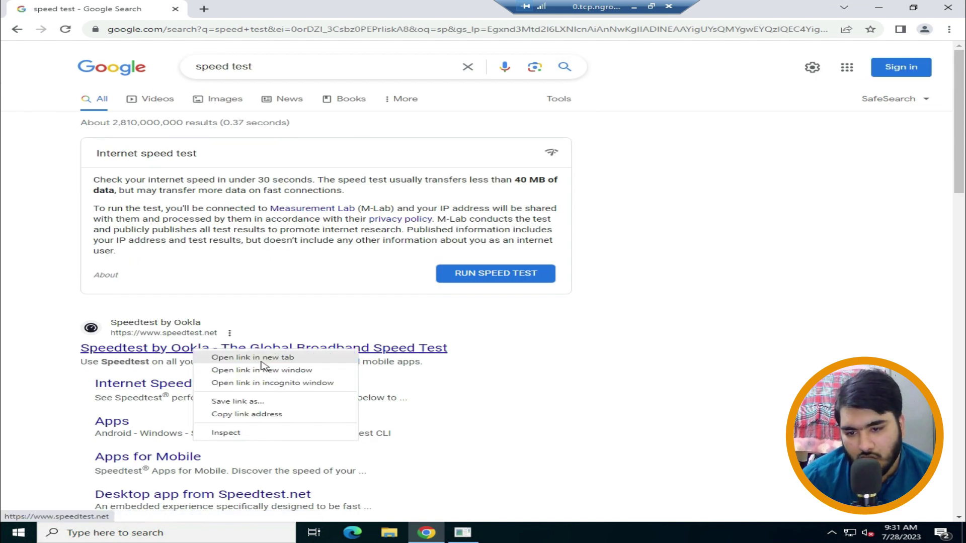
left_click(261, 358)
key("ctrl+Tab")
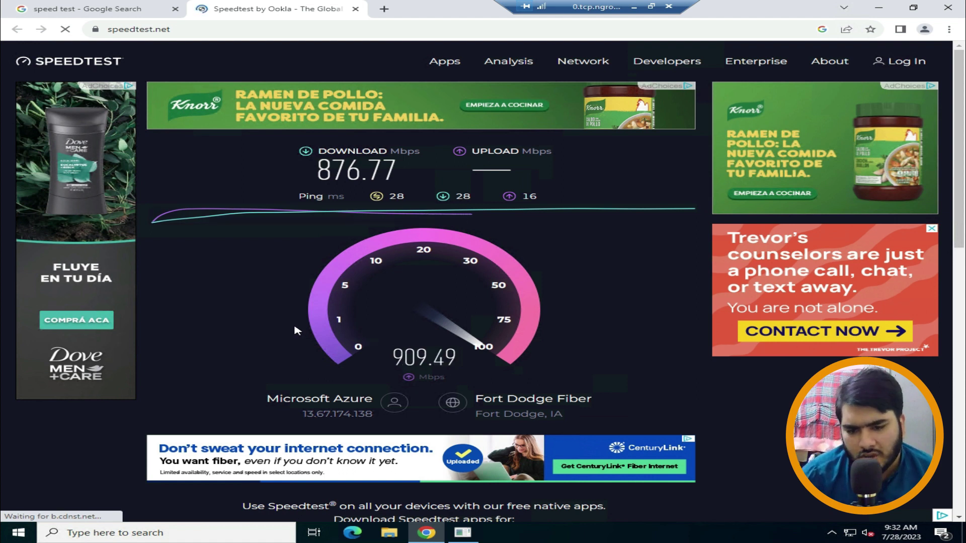
left_click(355, 9)
key("ctrl+t")
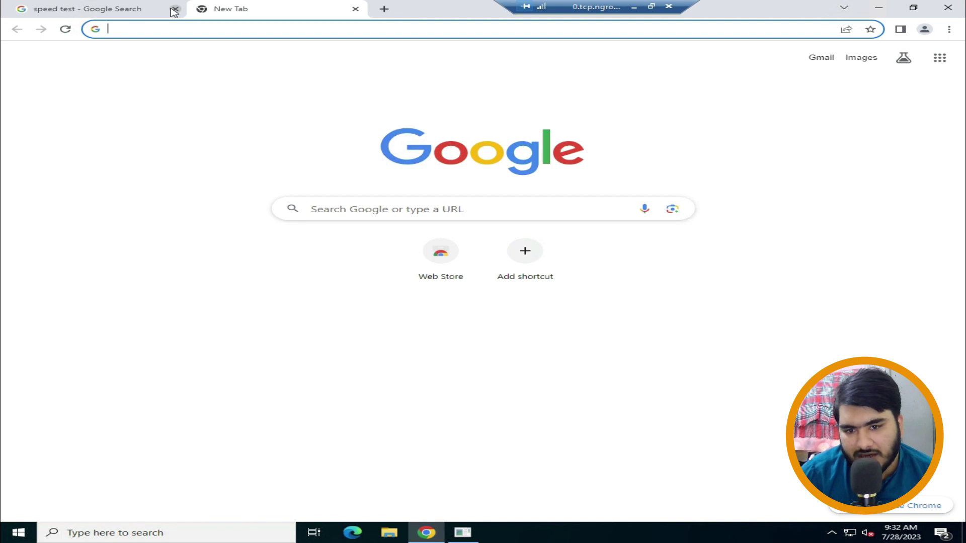
Close the remaining tabs and Chrome on the runner, then minimize the Remote Desktop window.
left_click(174, 9)
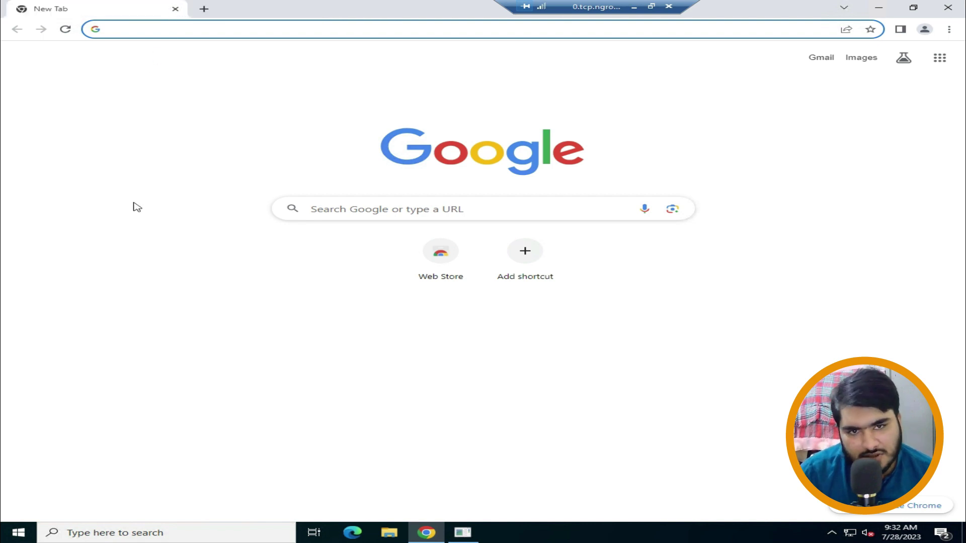
left_click(948, 7)
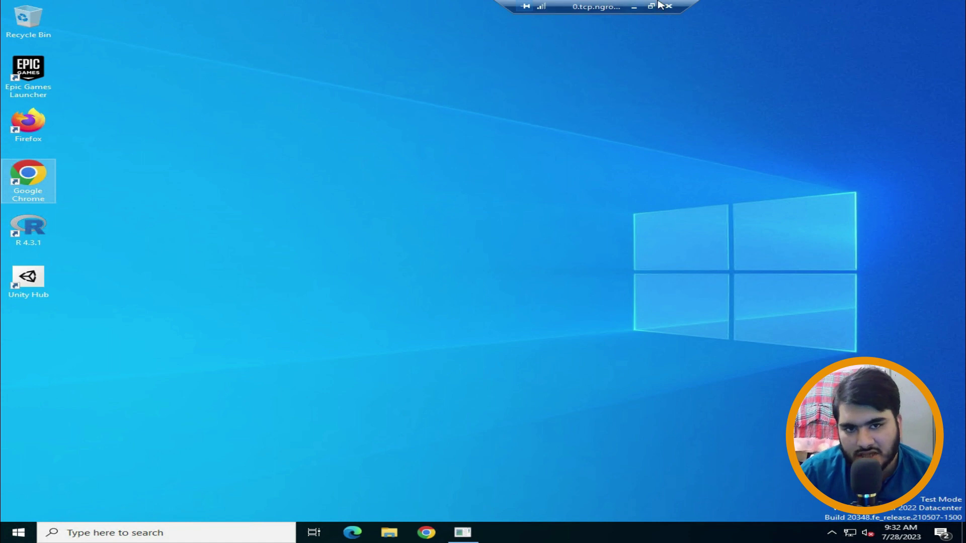
left_click(632, 10)
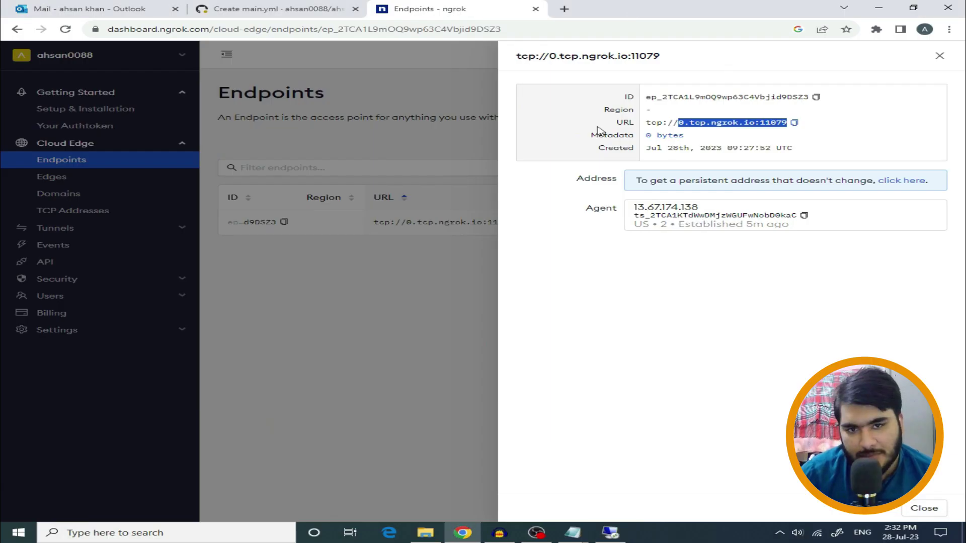
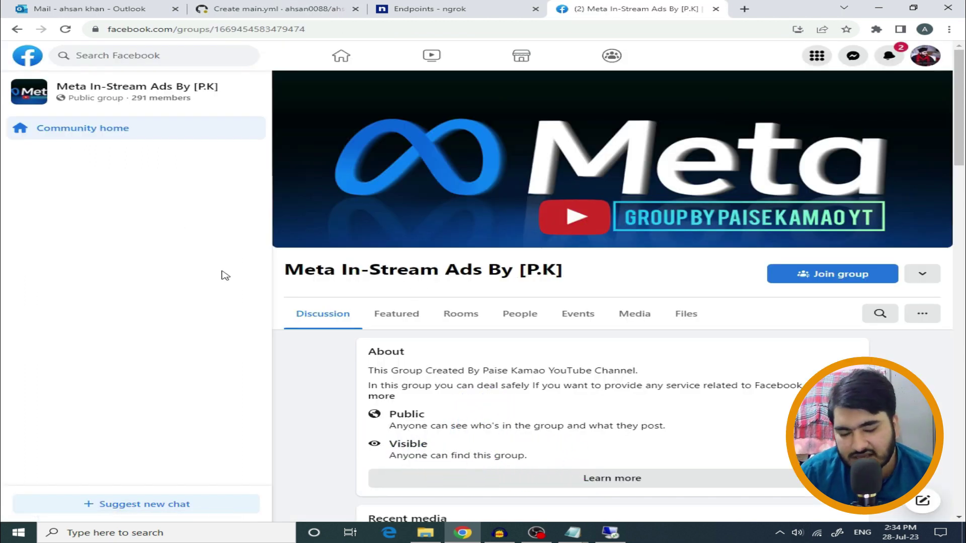
Switch from the Facebook group tab back to the 'Create main.yml' GitHub Actions build tab.
left_click(309, 7)
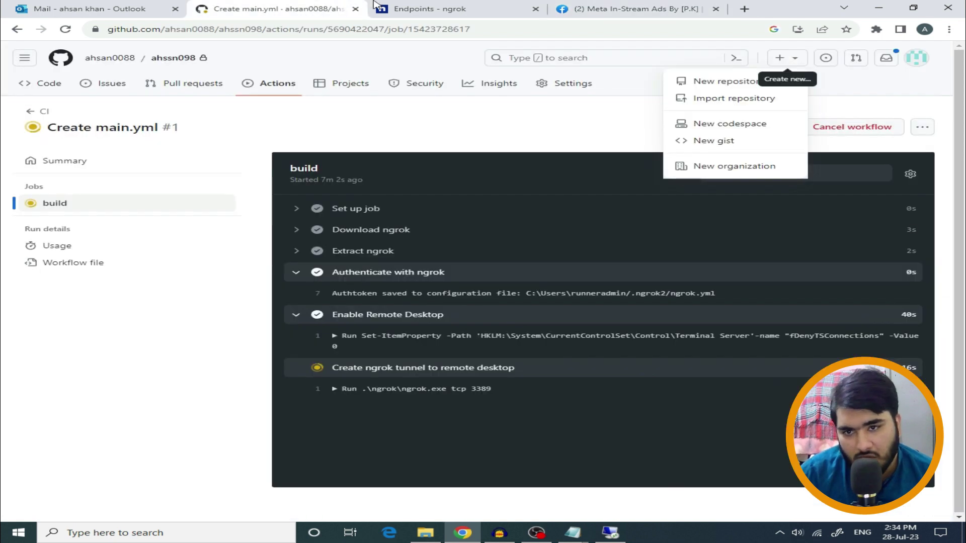
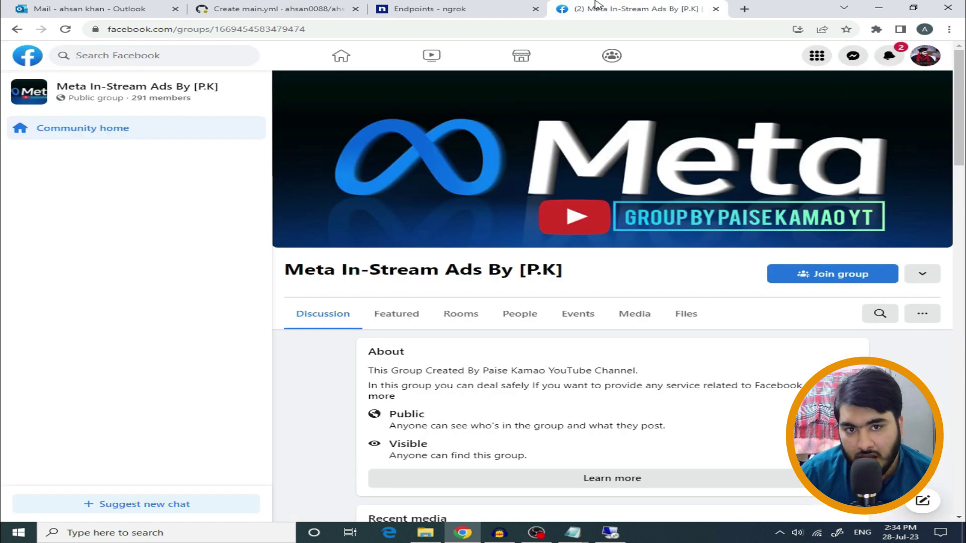
mouse_move(964, 76)
left_mouse_down()
mouse_move(964, 244)
mouse_move(962, 85)
left_mouse_up()
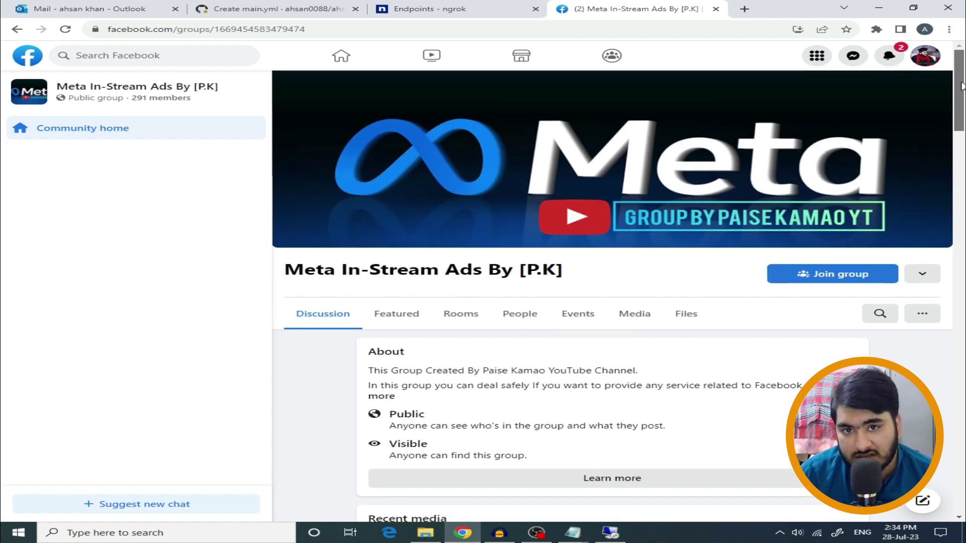